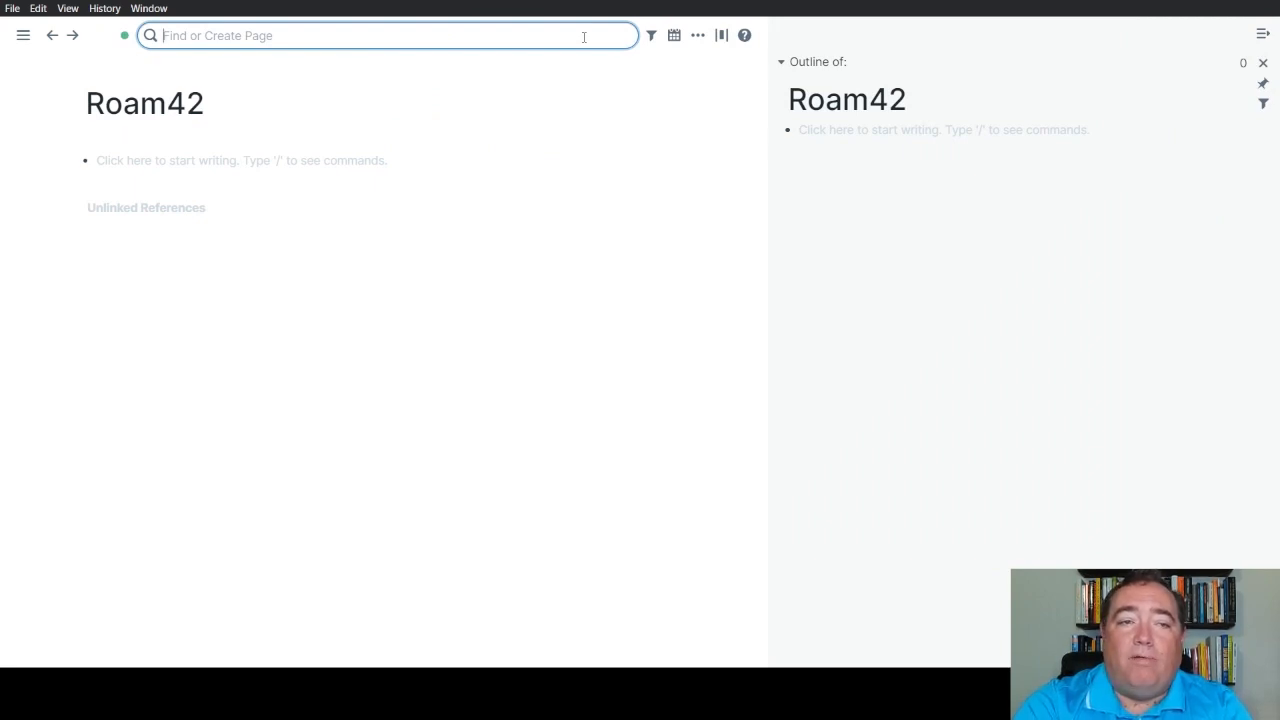
Create a new page named "SmartBlocks V2"
type("SmartBlo")
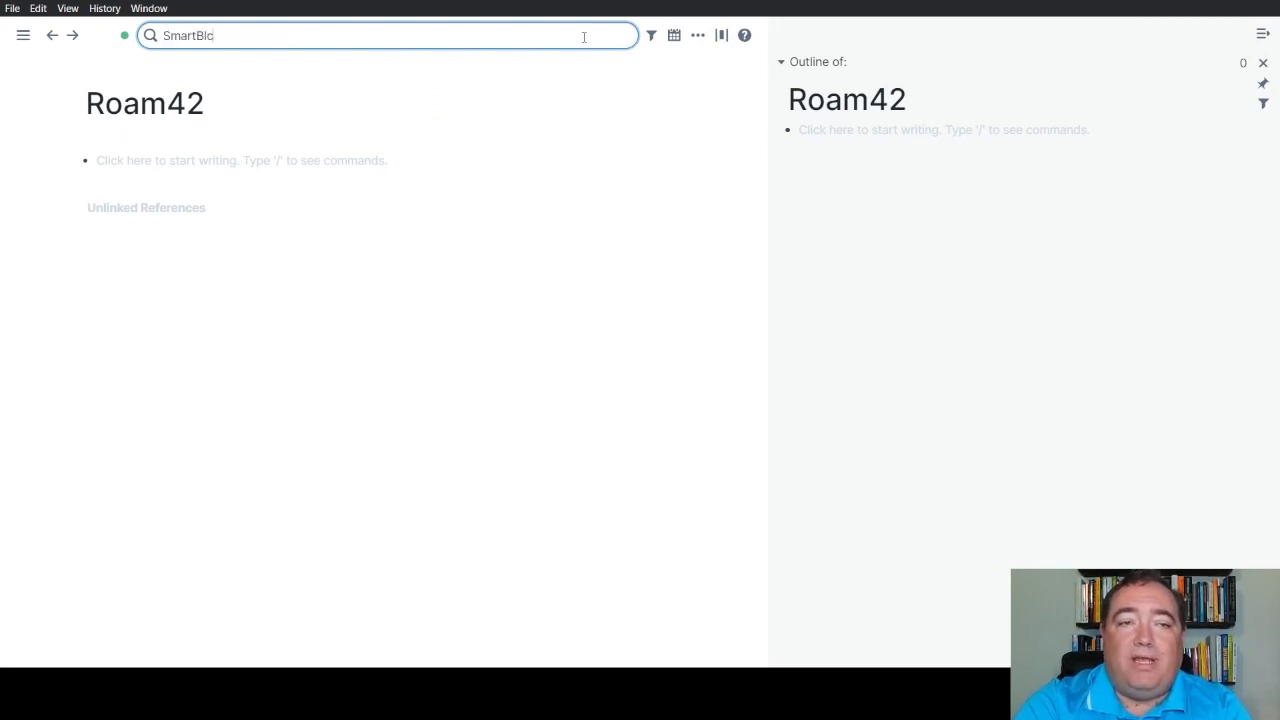
type("cks V2")
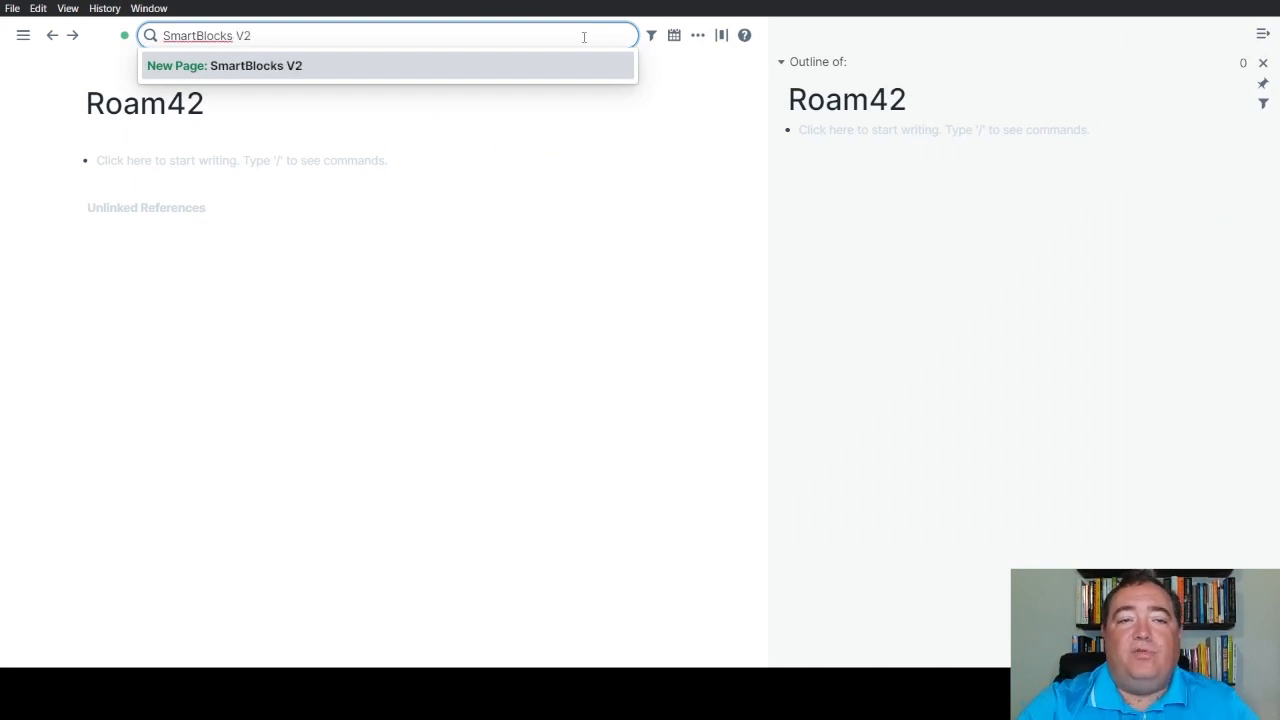
key("Return")
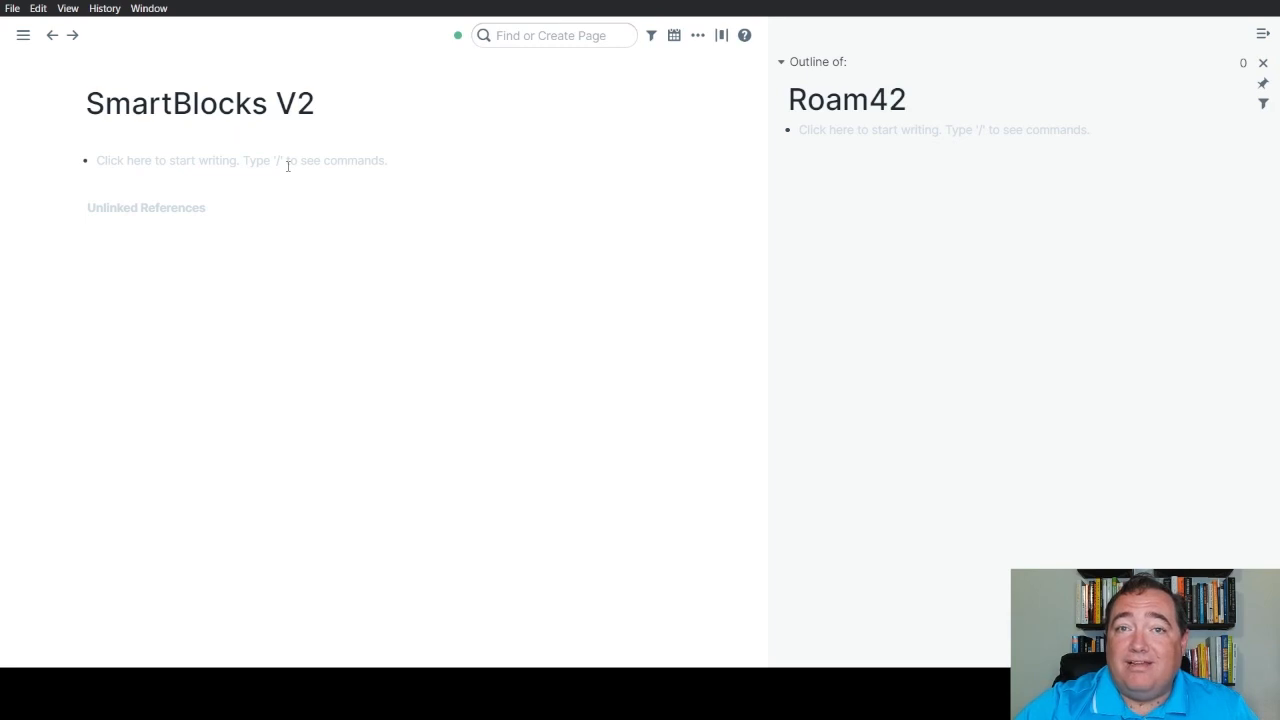
Add a block containing {{[[roam/js]]}} to the empty SmartBlocks V2 page
left_click(288, 166)
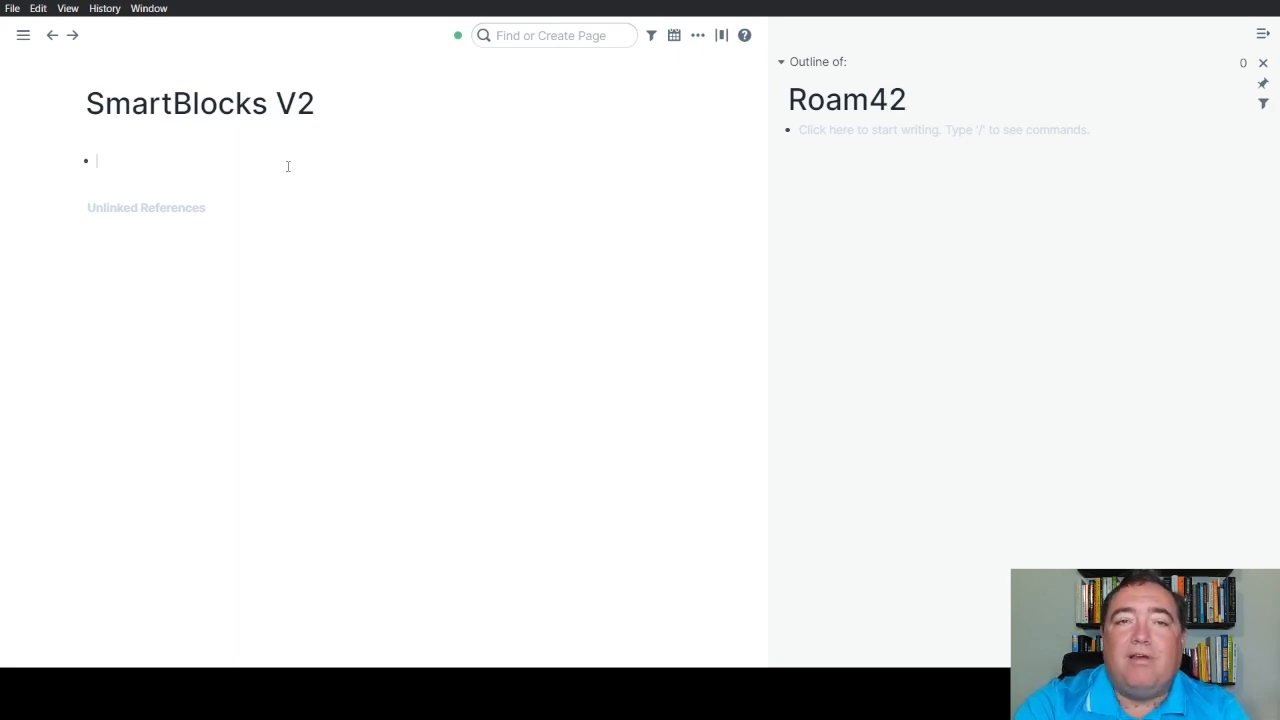
type("{{")
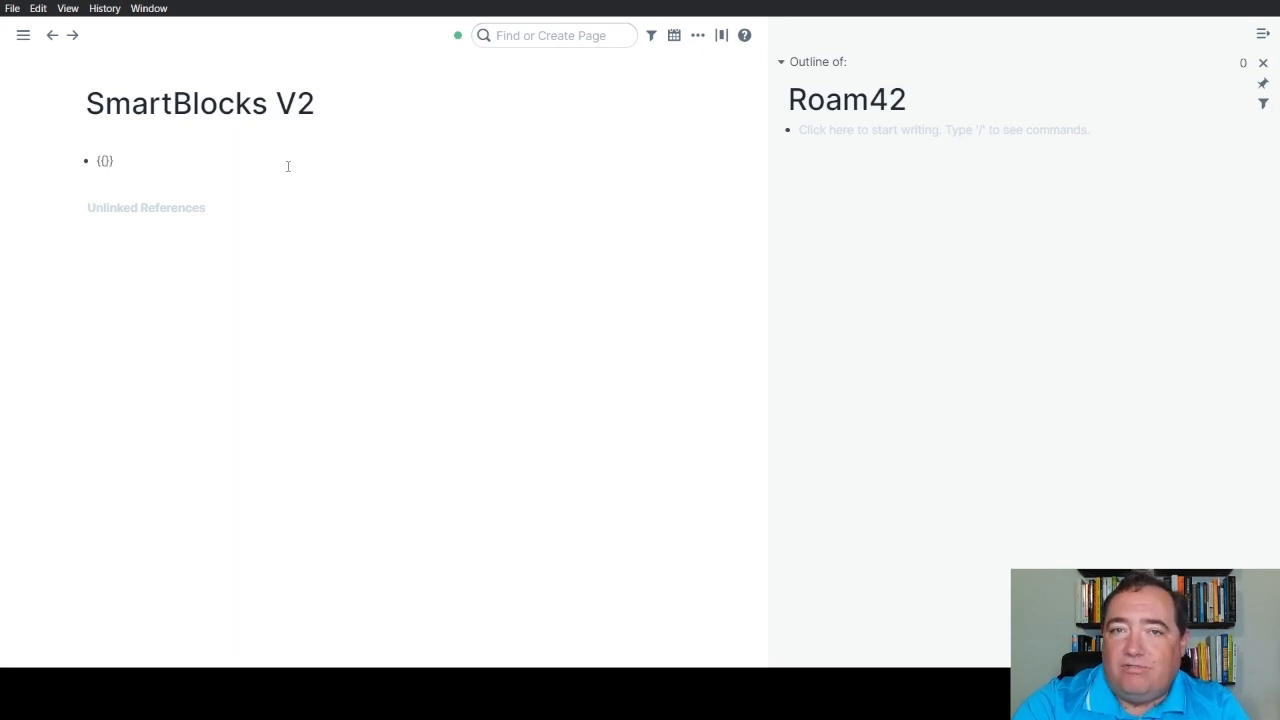
type("[[")
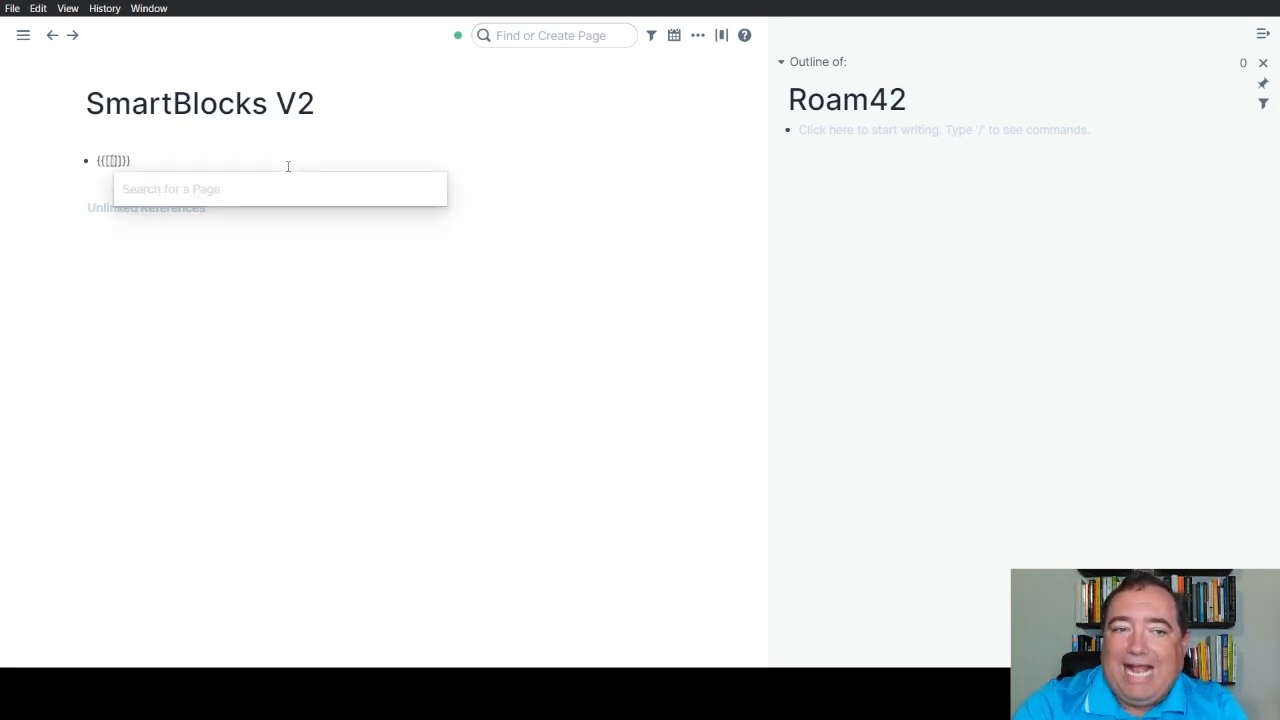
type("roam")
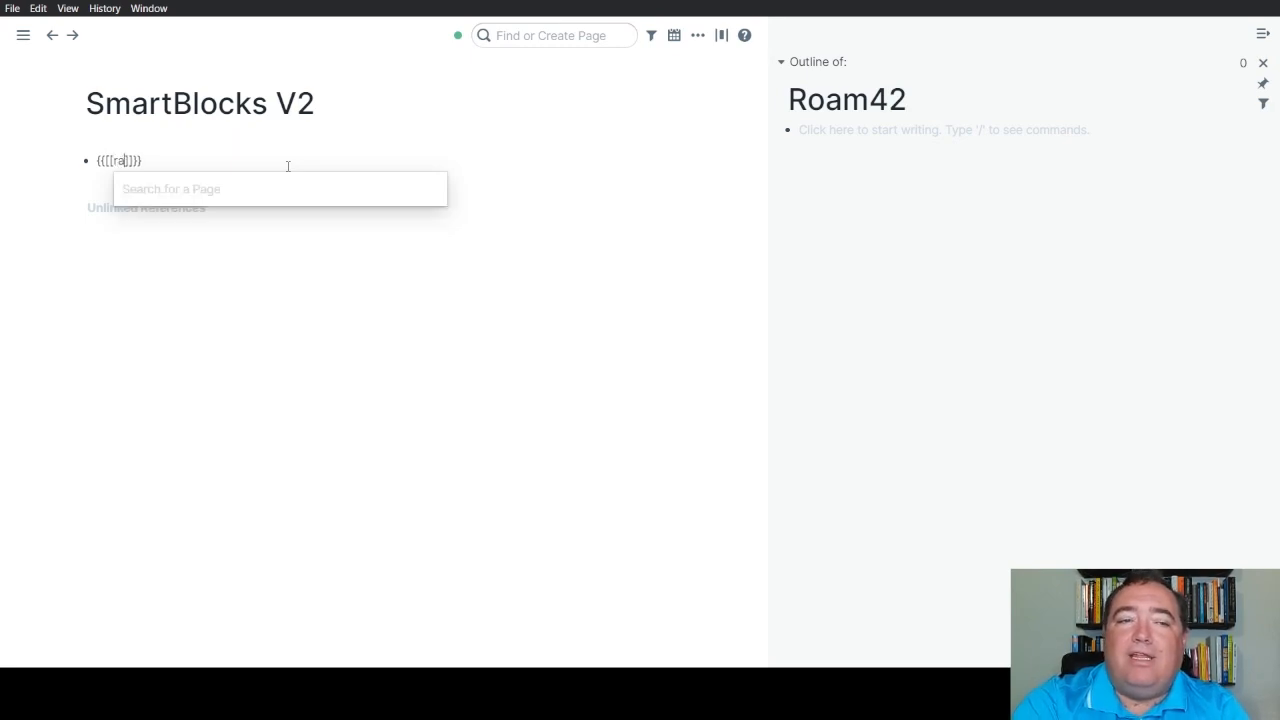
key("BackSpace")
key("BackSpace")
type("oam/js")
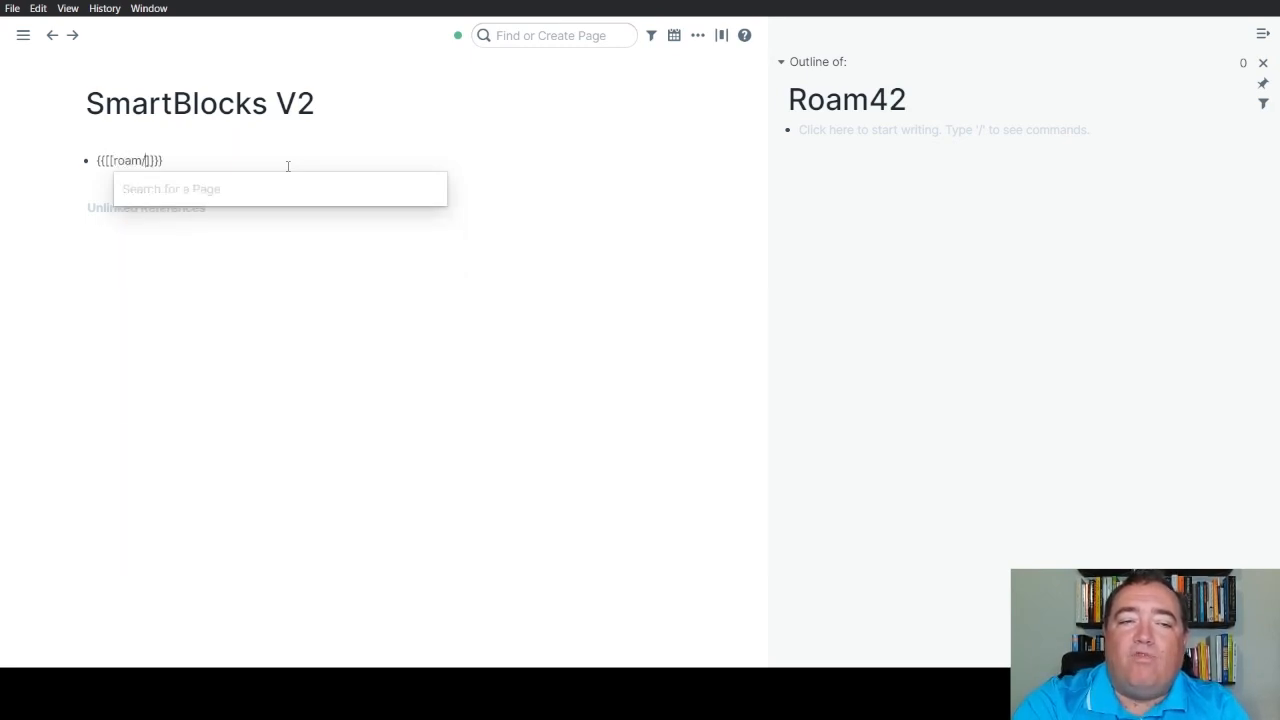
left_click(347, 322)
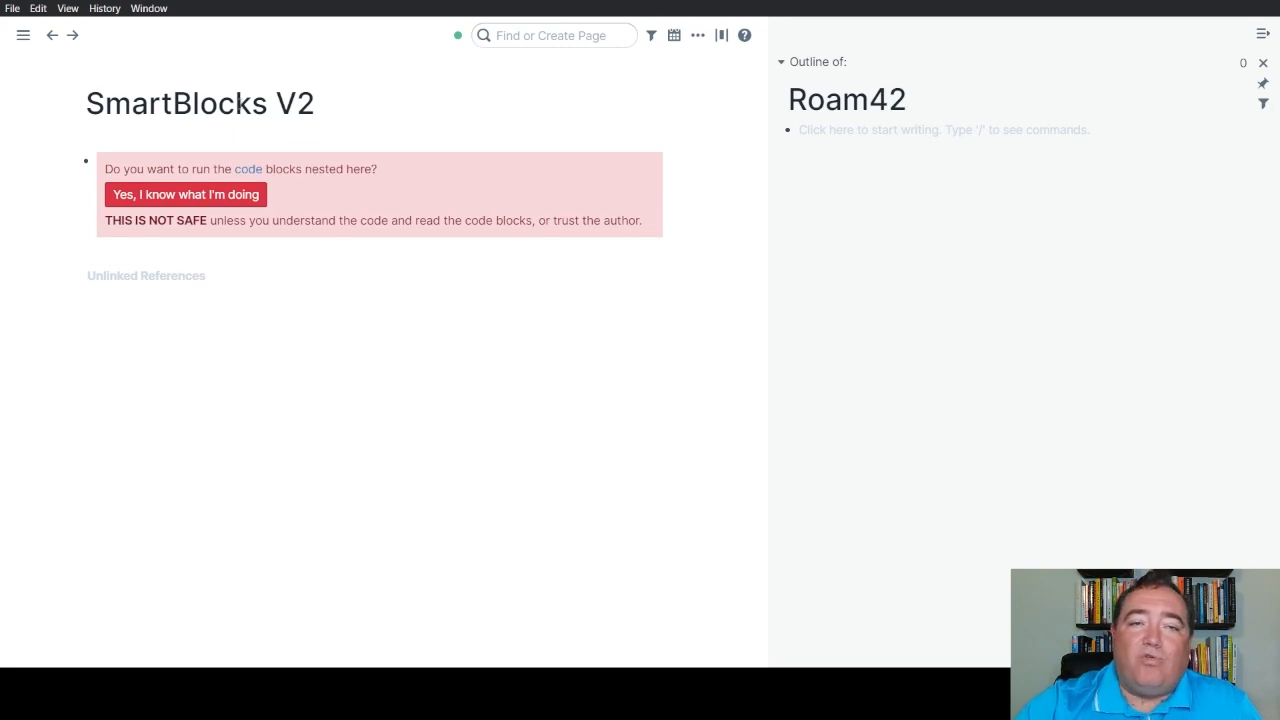
Nest an empty JavaScript code block beneath the roam/js block on the SmartBlocks V2 page
mouse_move(244, 177)
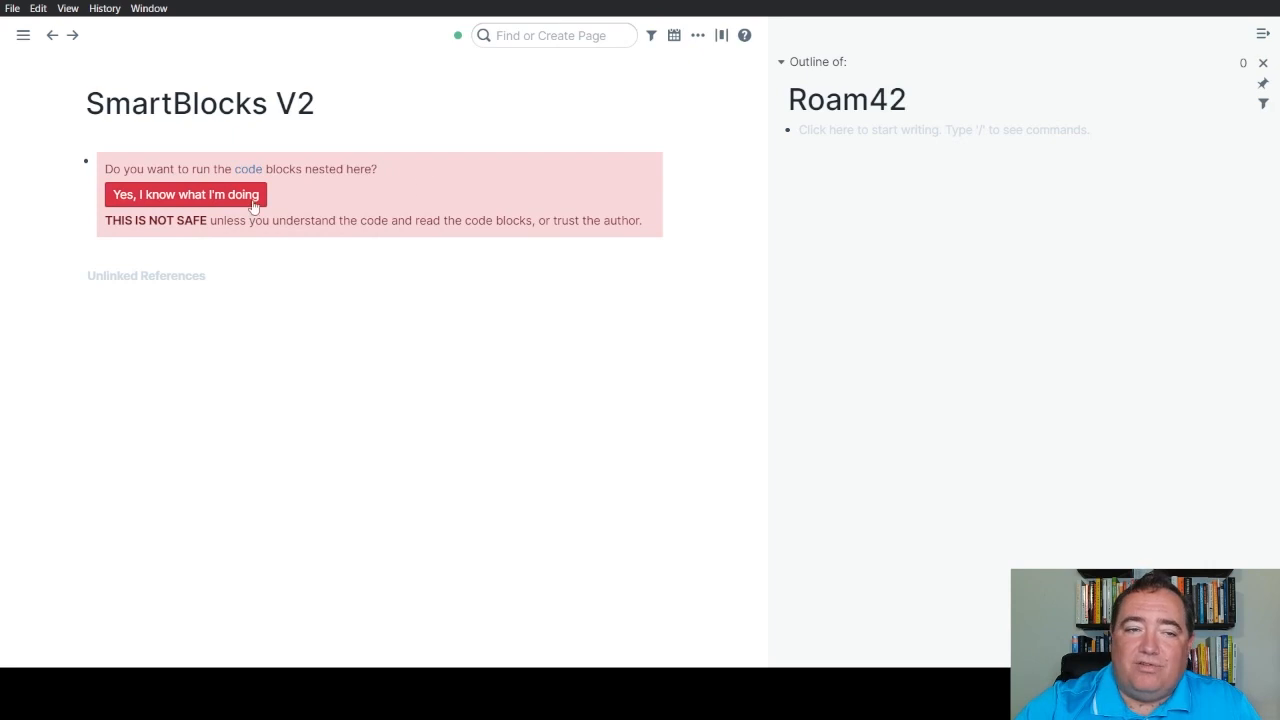
left_click(216, 196)
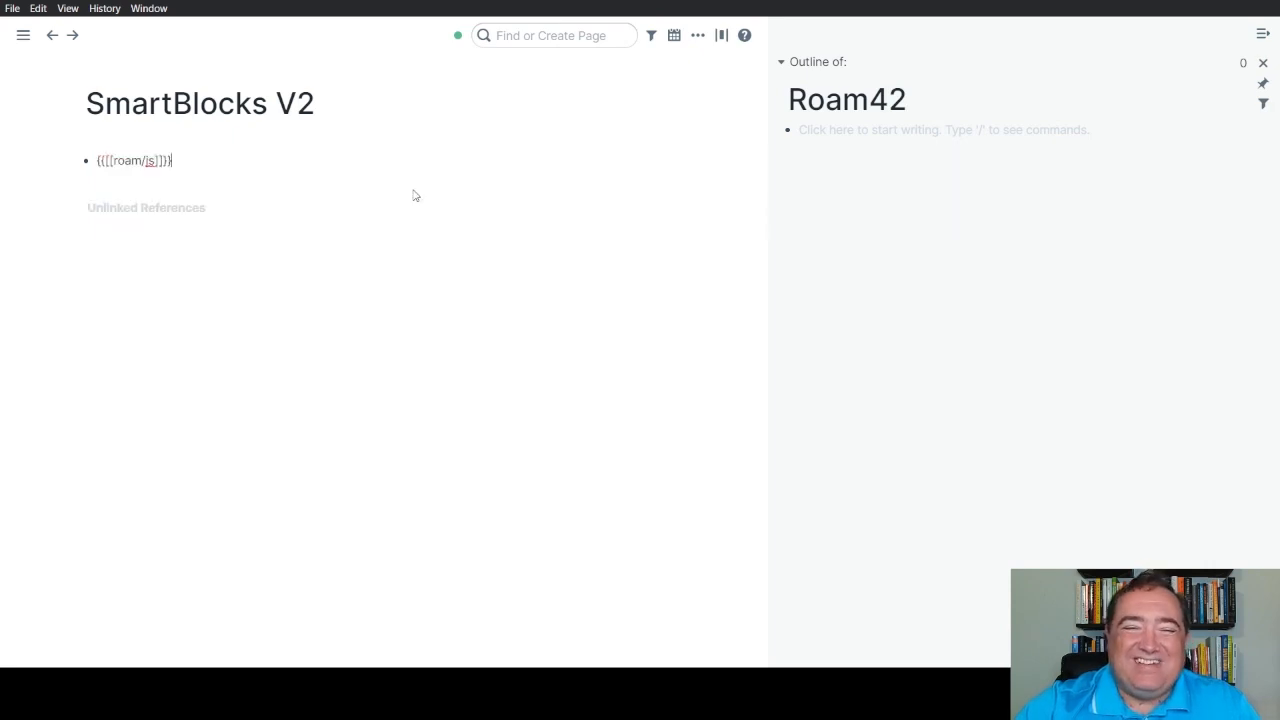
key("Return")
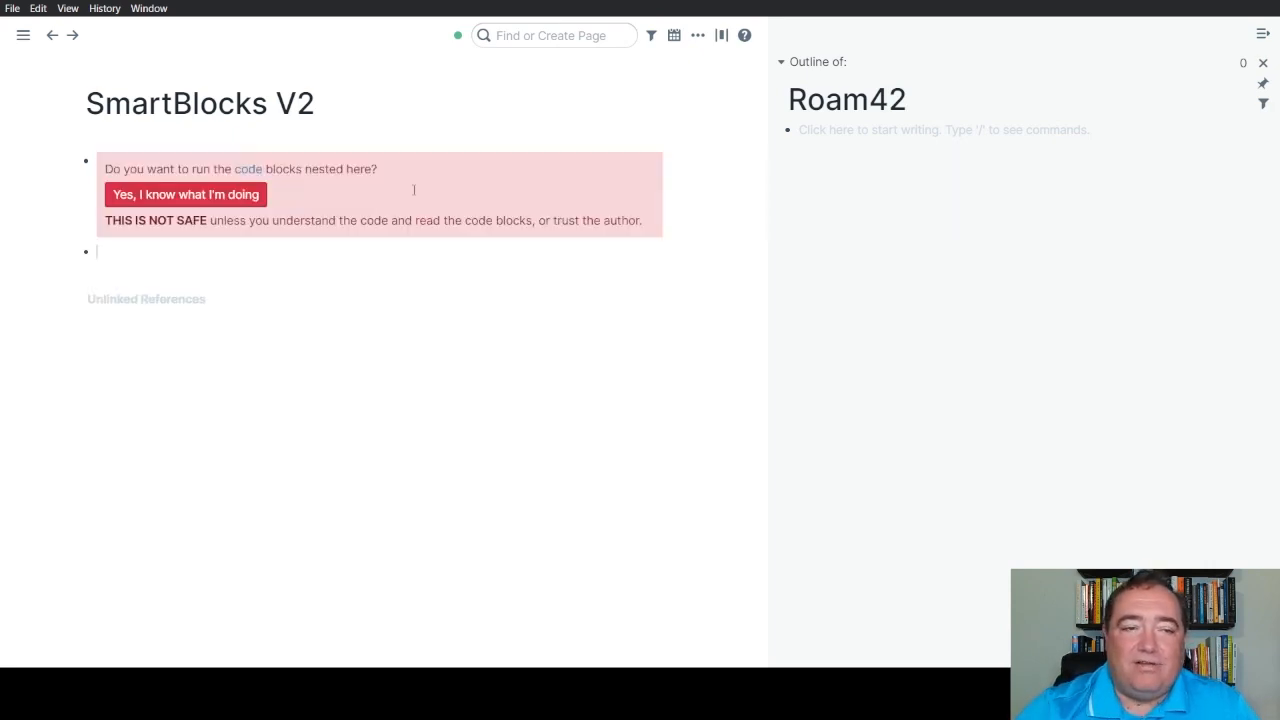
key("Tab")
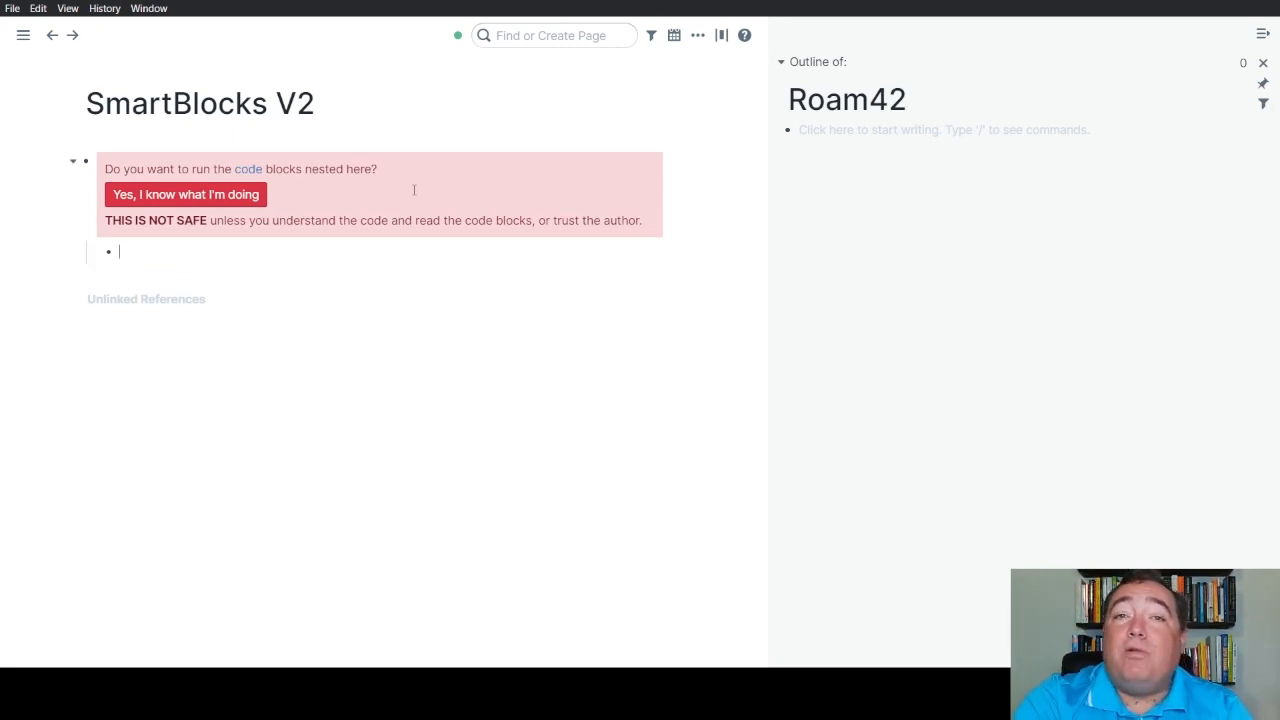
type("/cod")
key("Down")
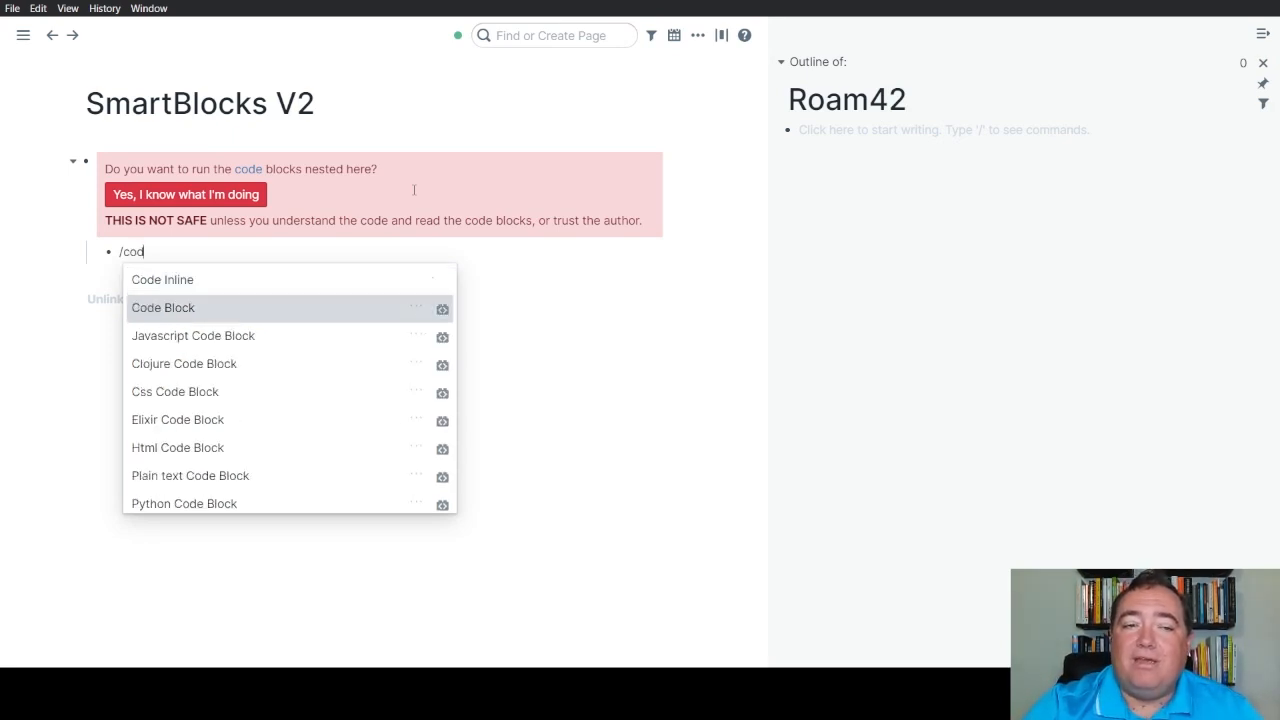
key("Down")
key("Up")
key("Down")
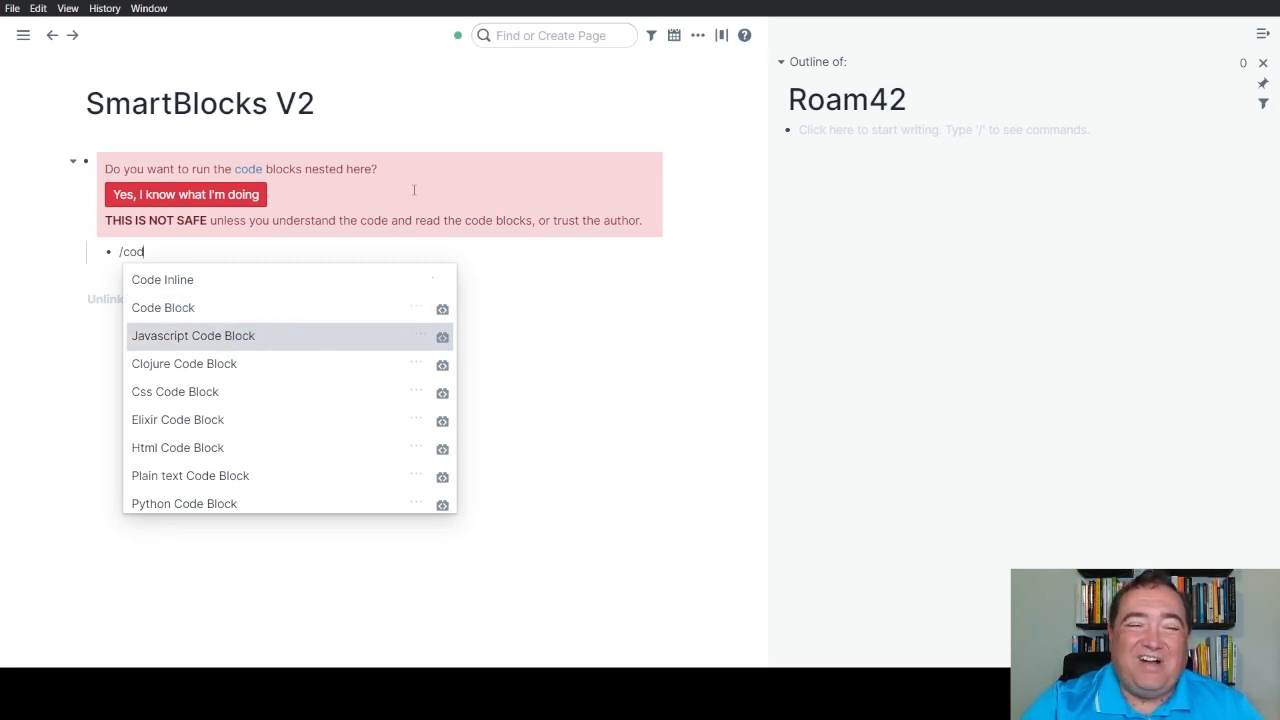
key("Up")
key("Down")
key("Down")
key("Down")
key("Down")
key("Down")
key("Up")
key("Up")
key("Up")
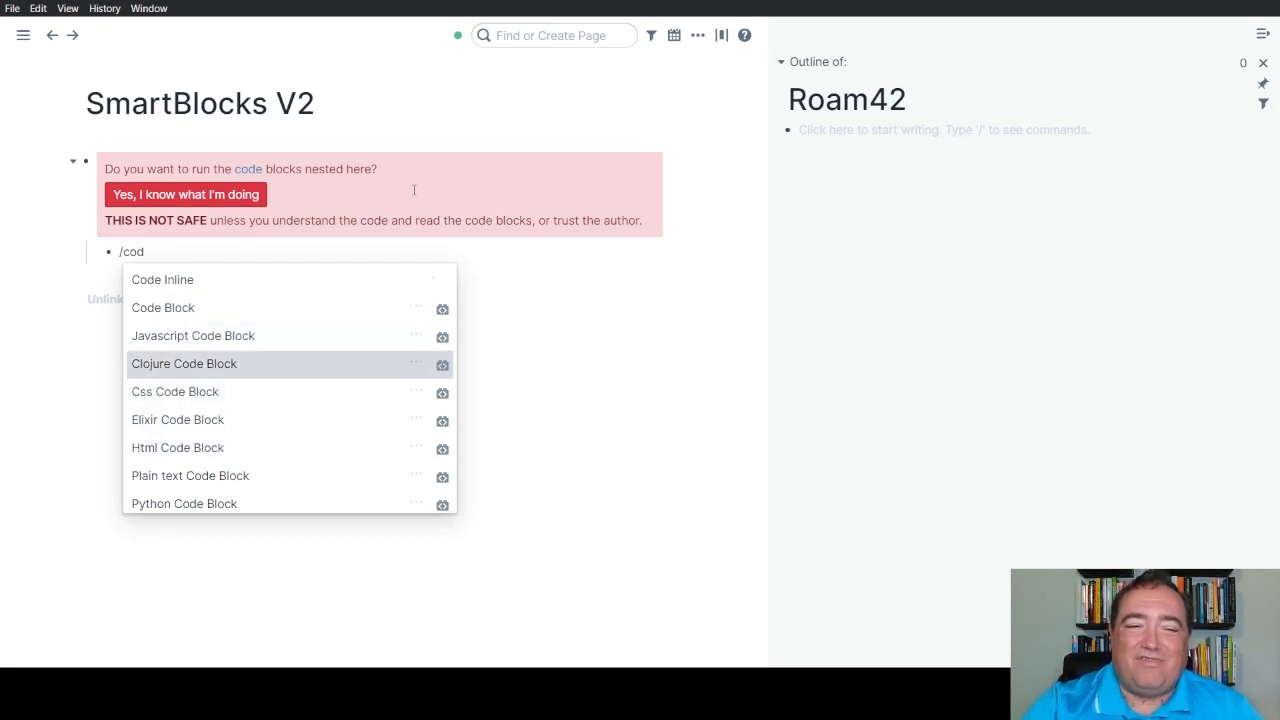
key("Up")
key("Up")
key("Down")
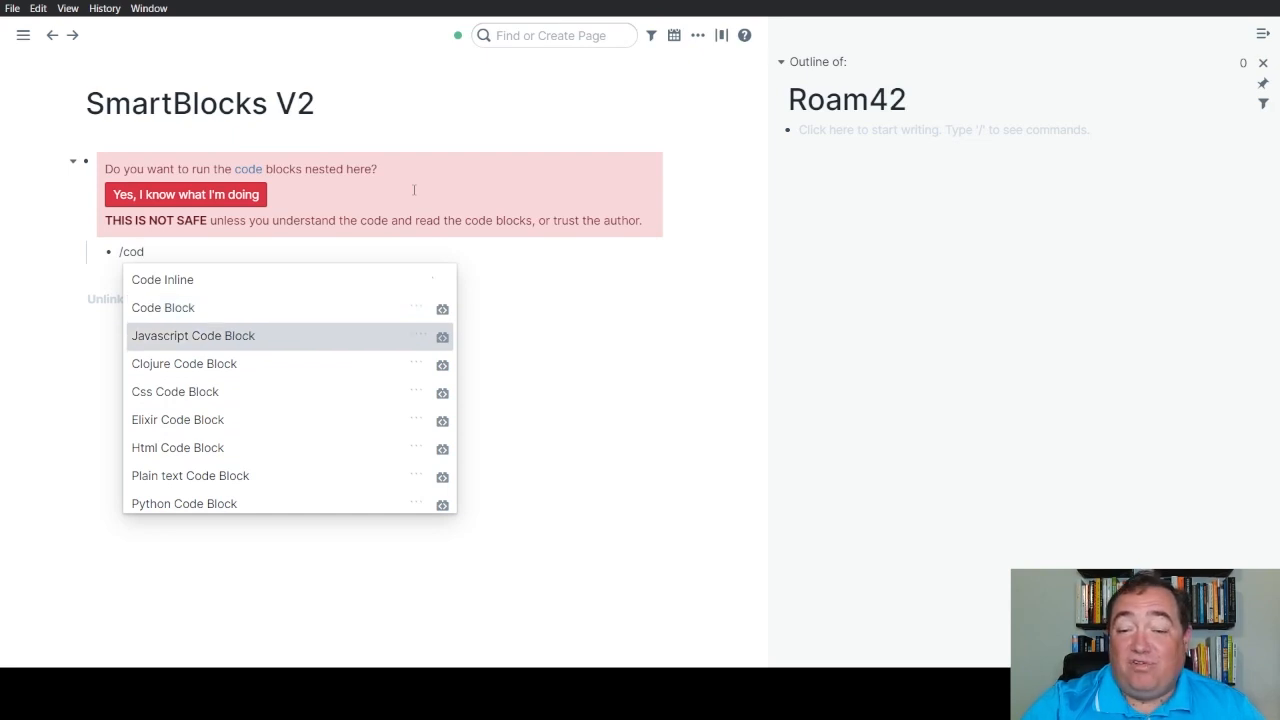
key("Return")
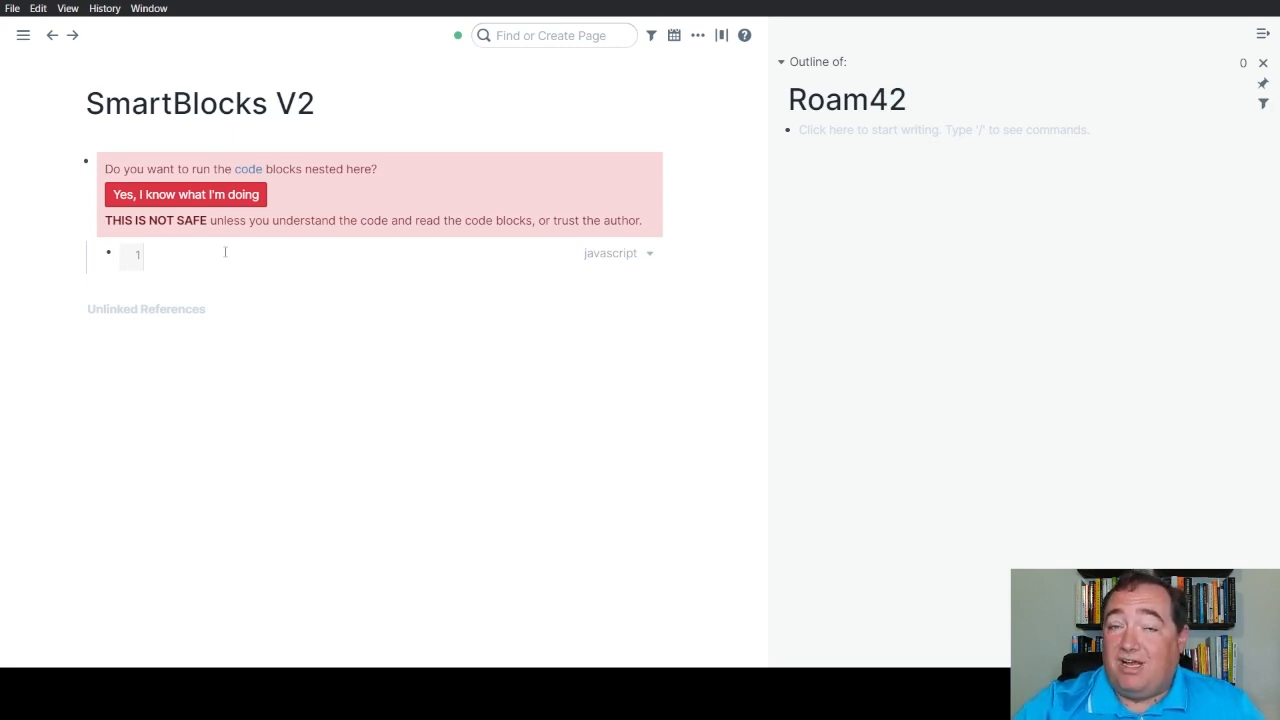
left_click(408, 190)
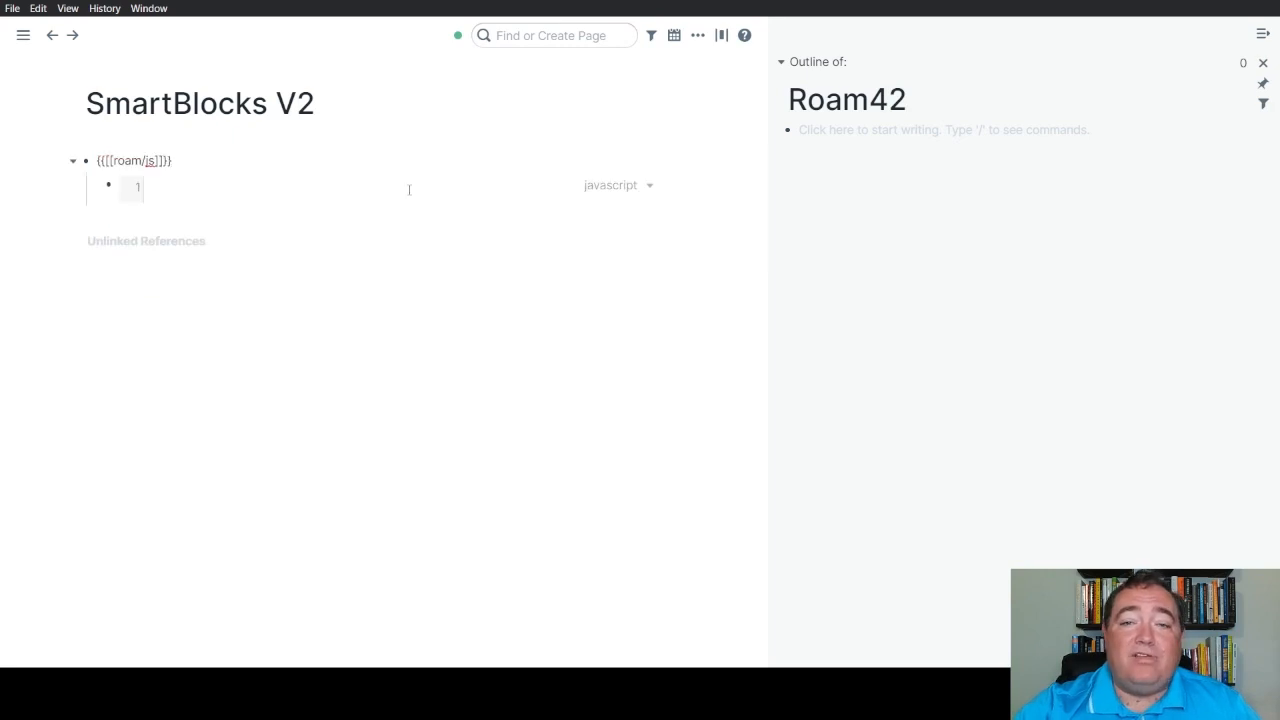
Add a block containing {{[[roam/js]]}} to the empty Roam42 page
left_click(949, 130)
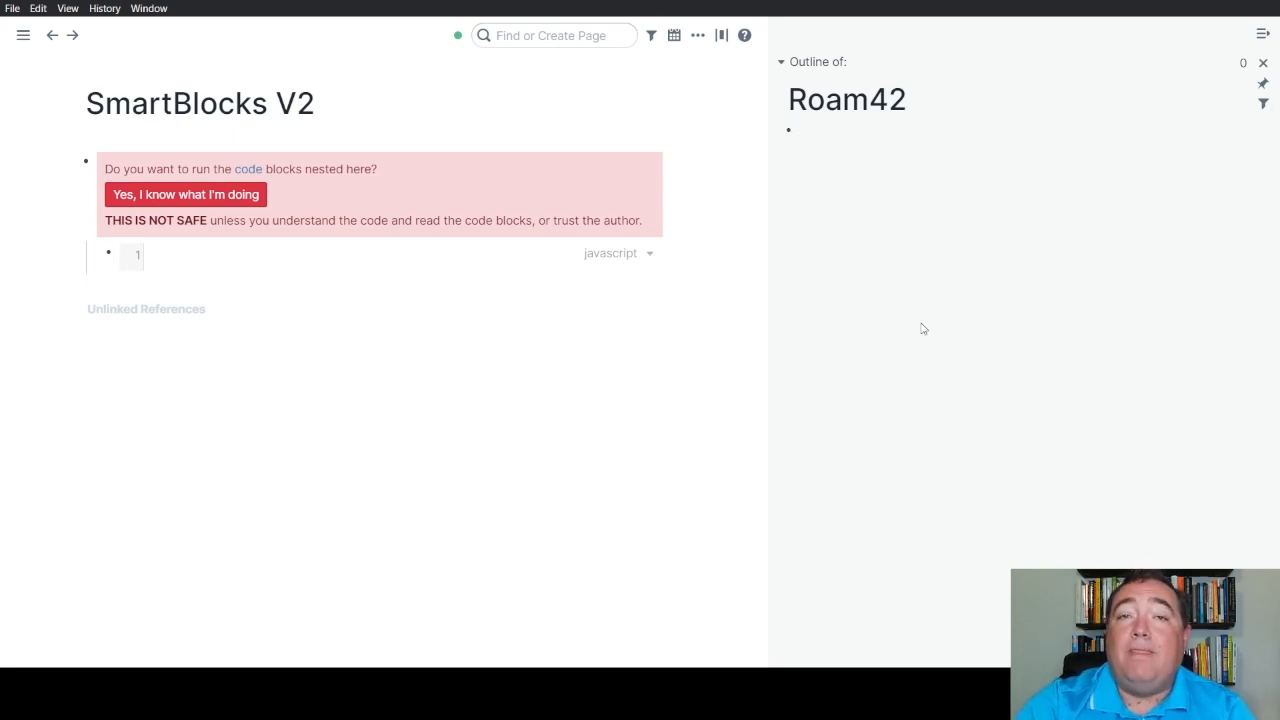
type("{{")
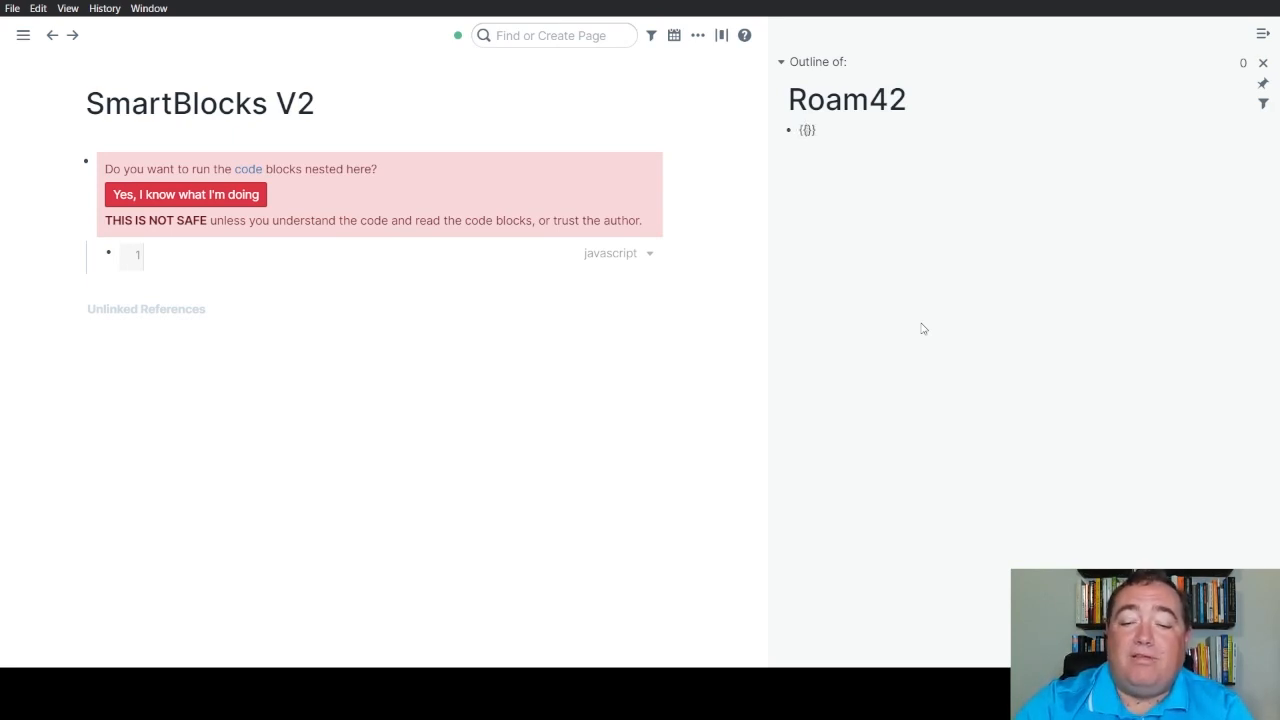
type("[[")
type("roam/js")
key("Return")
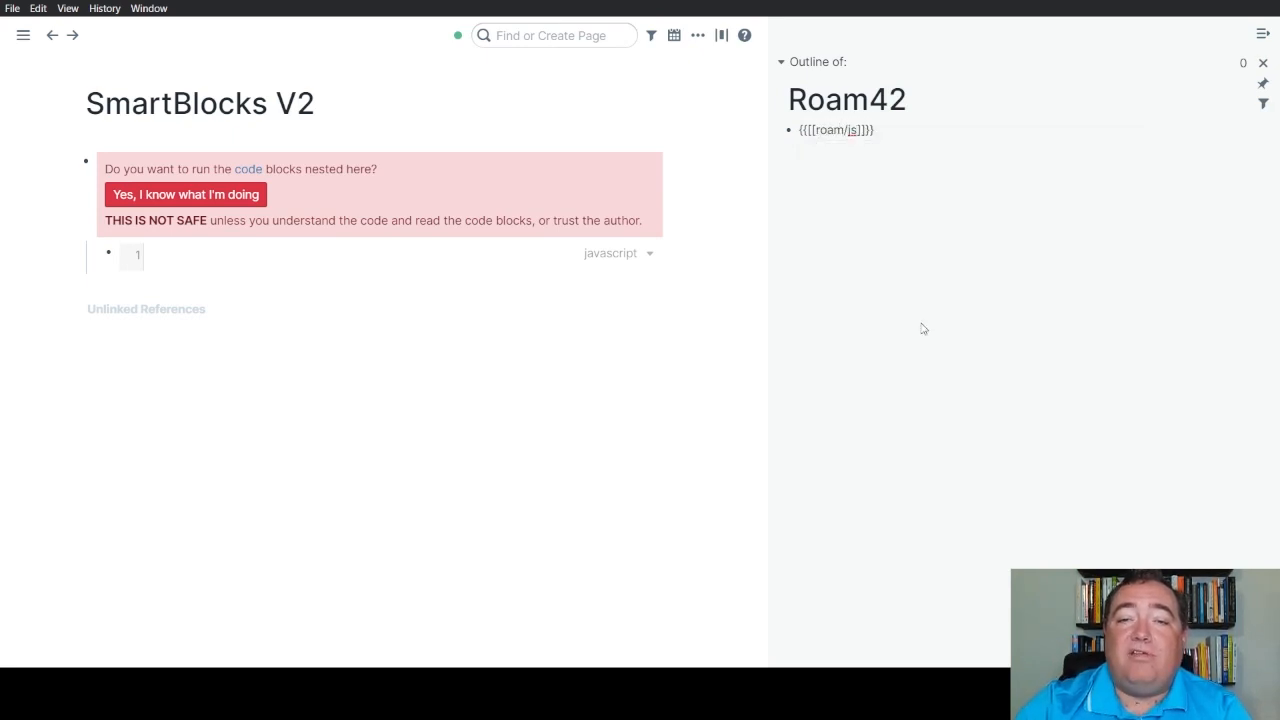
Nest an empty JavaScript code block beneath the roam/js block on the Roam42 page
key("Return")
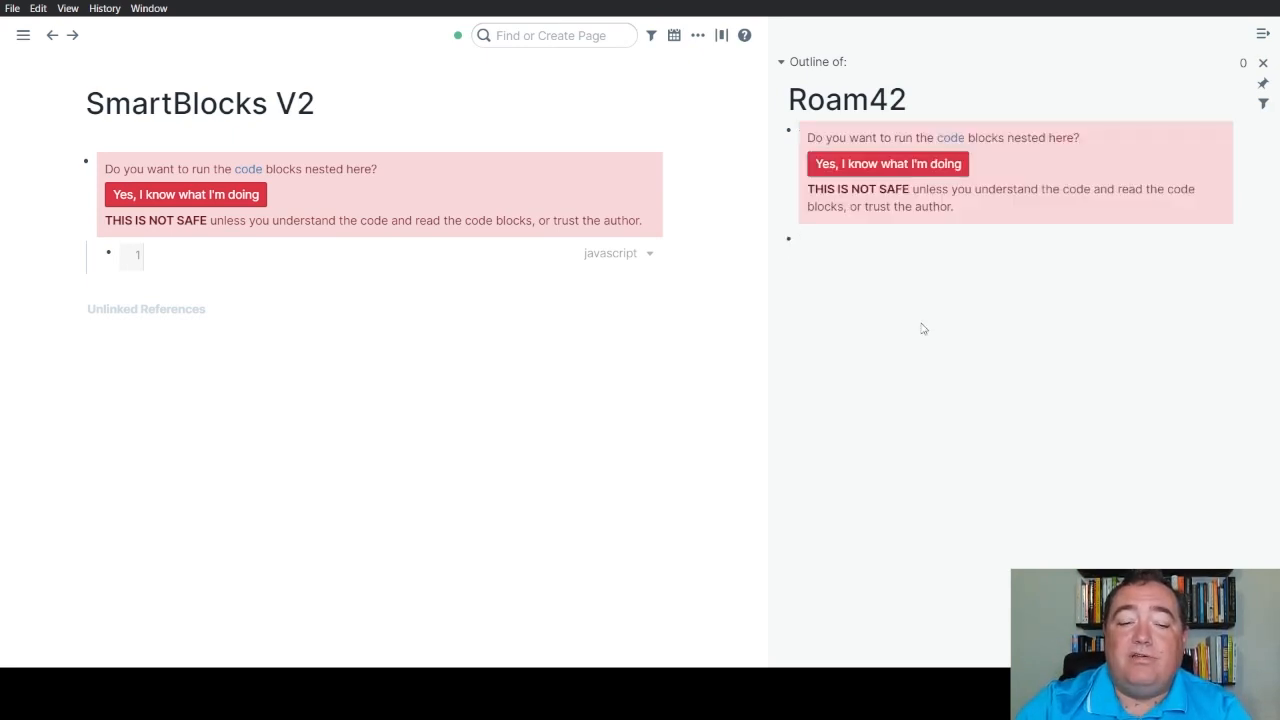
key("Tab")
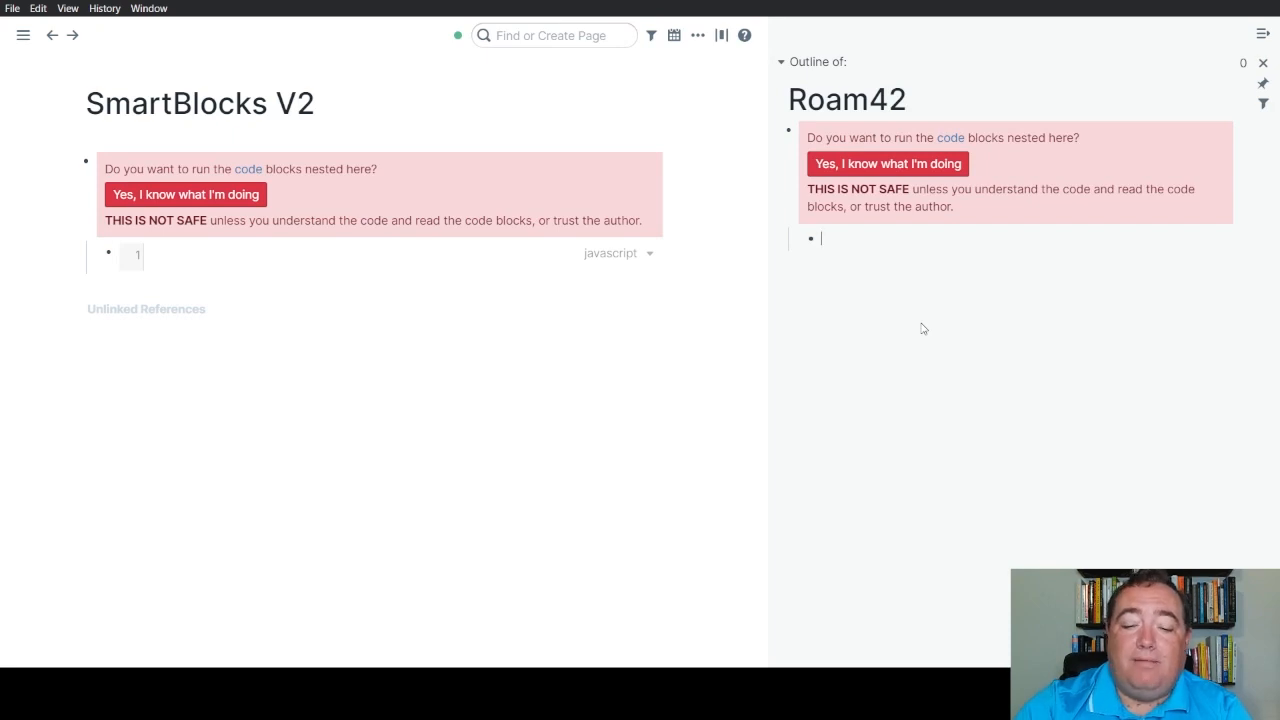
type("/cod")
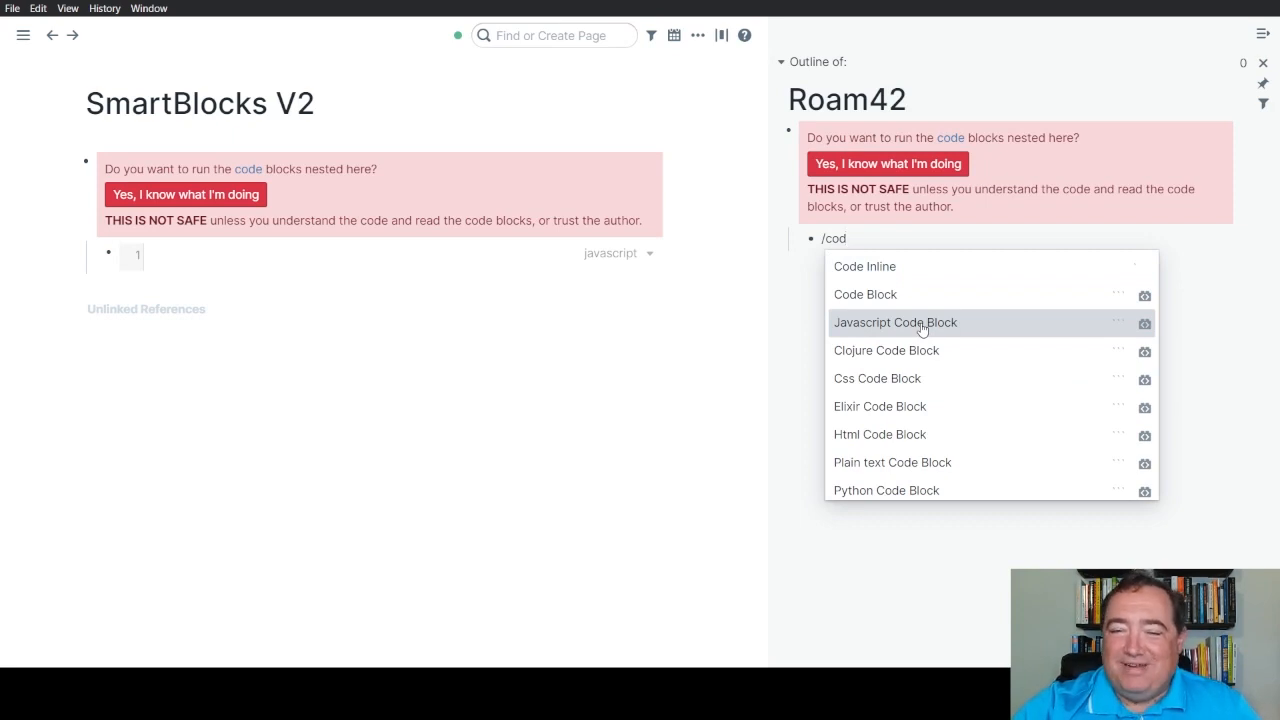
left_click(922, 330)
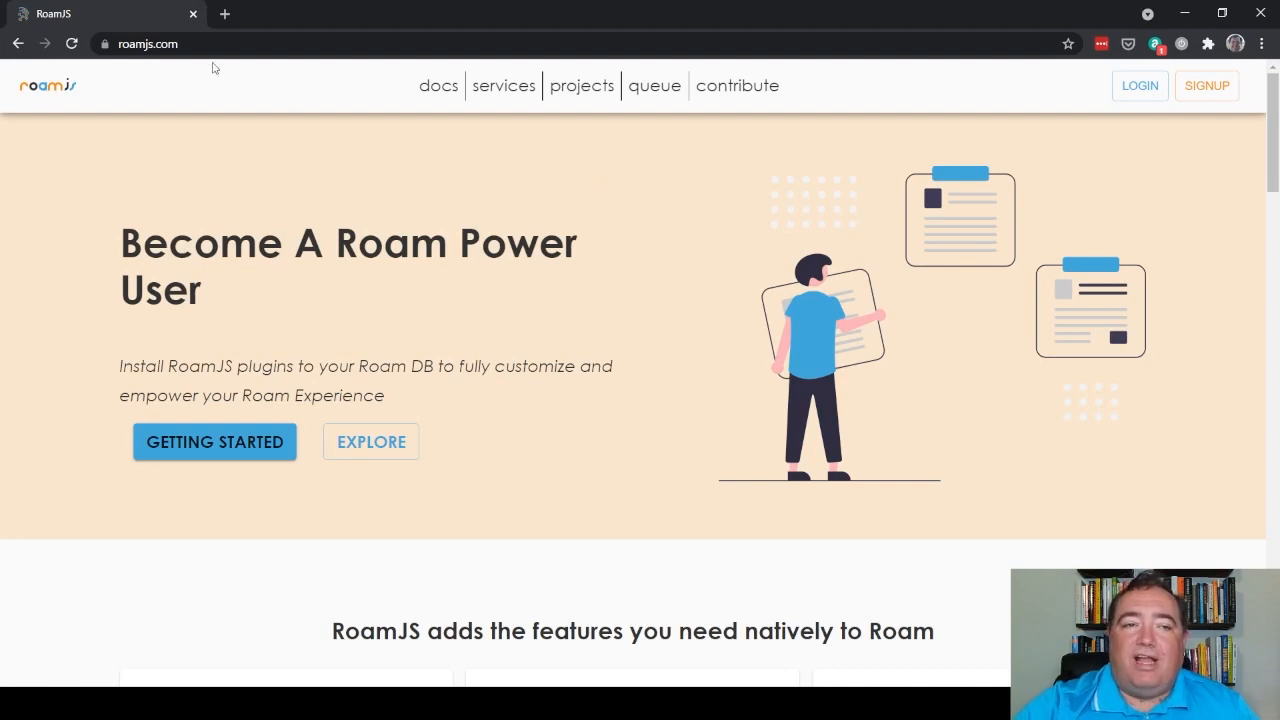
Switch to Chrome and open the docs page of roamjs.com
left_click(185, 43)
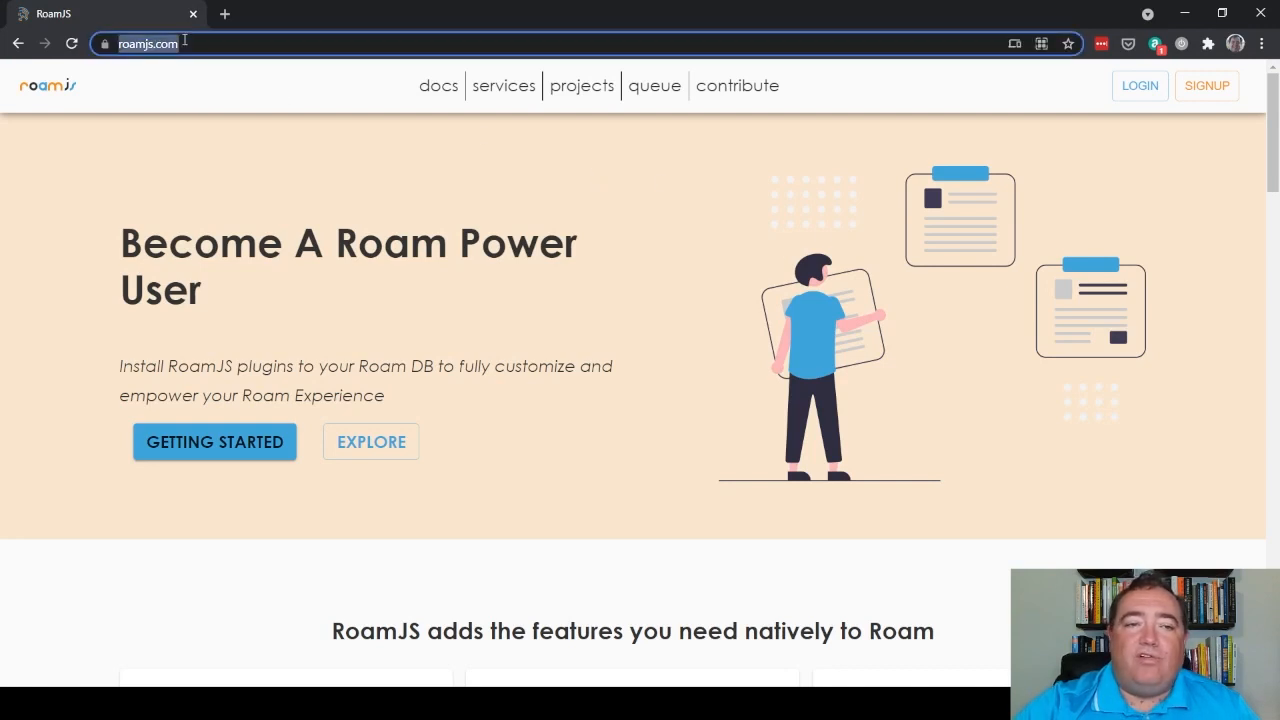
left_click(250, 43)
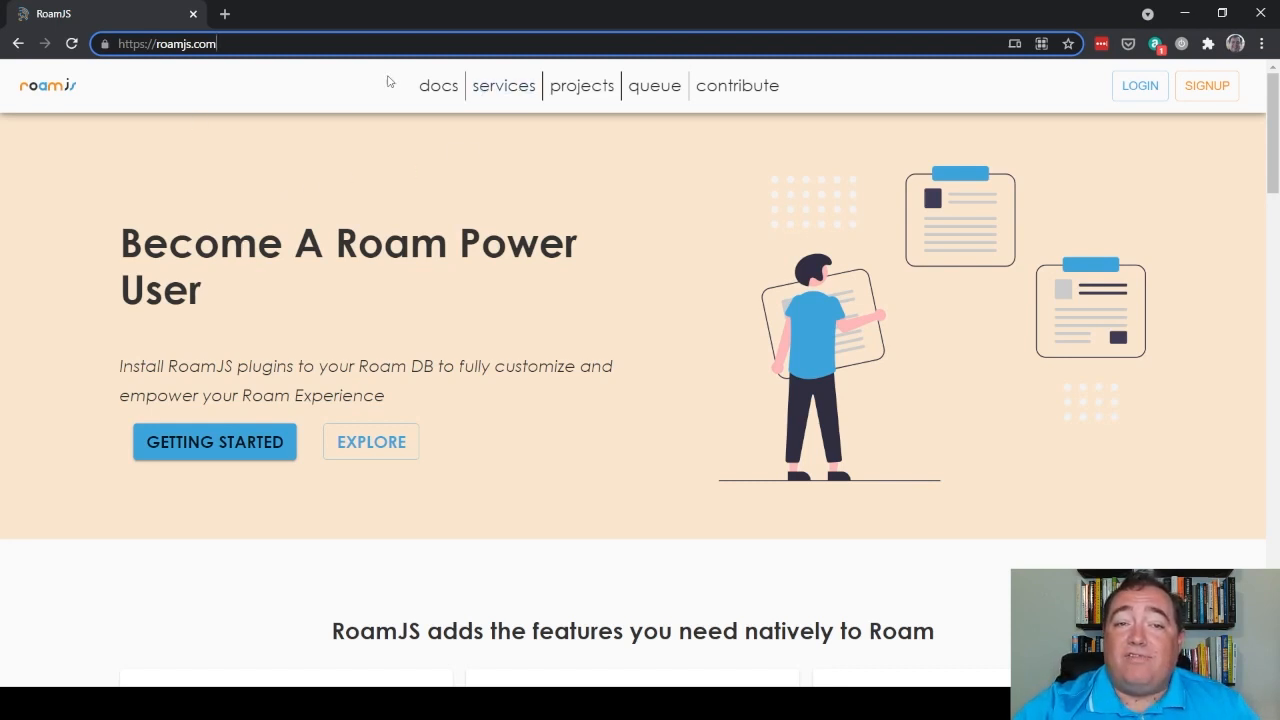
left_click(437, 97)
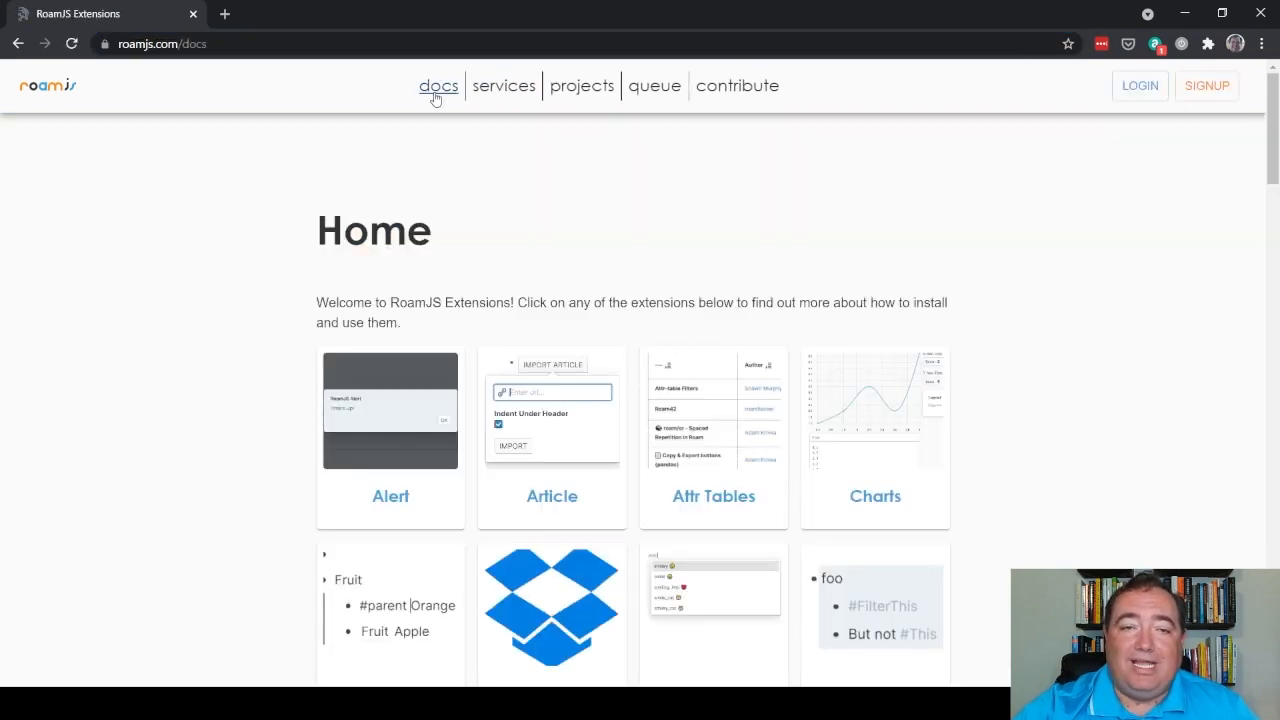
Find Roam42 in the RoamJS extensions list and open its page at the manual installation code
scroll(548, 250, "down", 10)
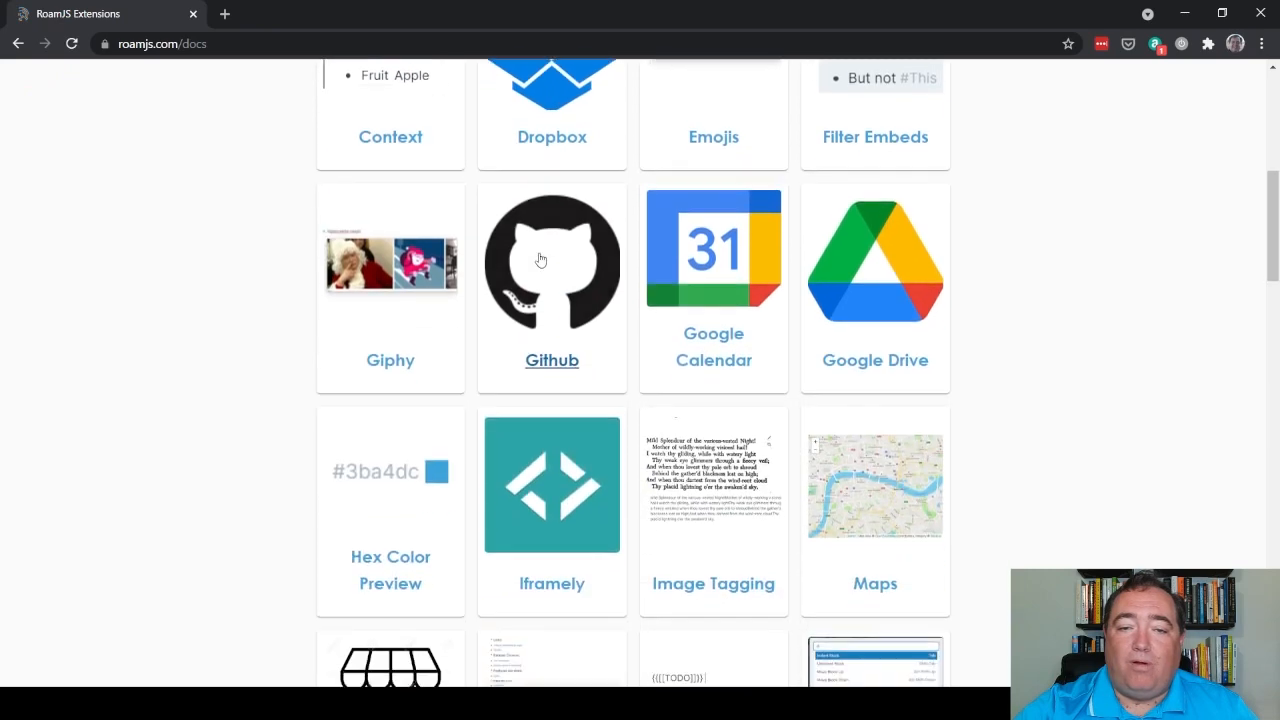
scroll(540, 288, "down", 3)
scroll(540, 288, "down", 2)
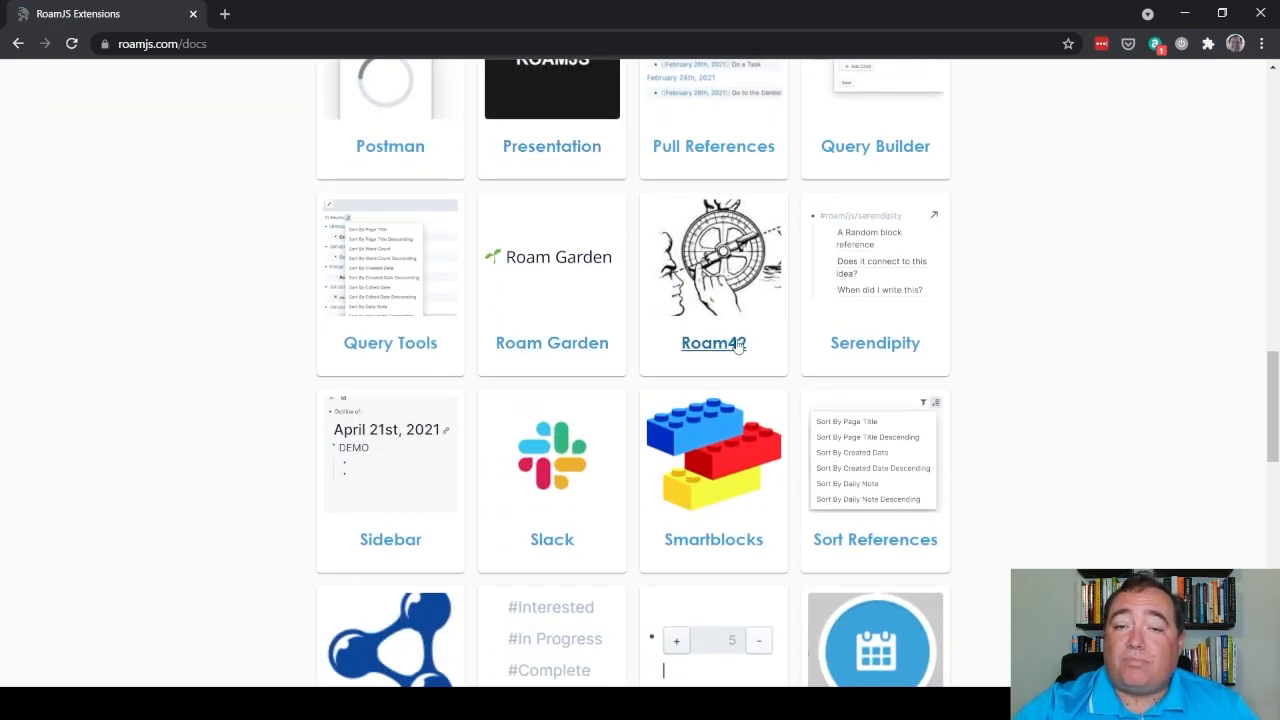
scroll(737, 345, "down", 7)
scroll(737, 346, "up", 4)
scroll(737, 346, "down", 1)
scroll(737, 346, "up", 2)
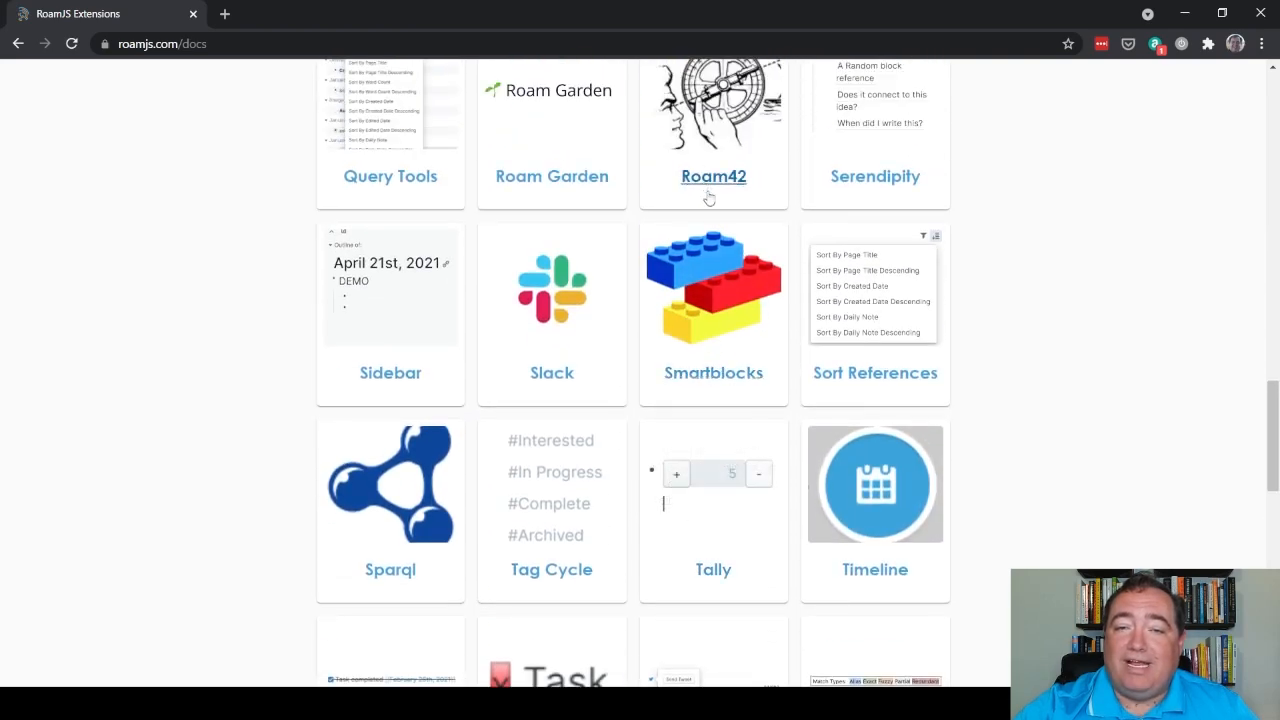
scroll(995, 383, "up", 2)
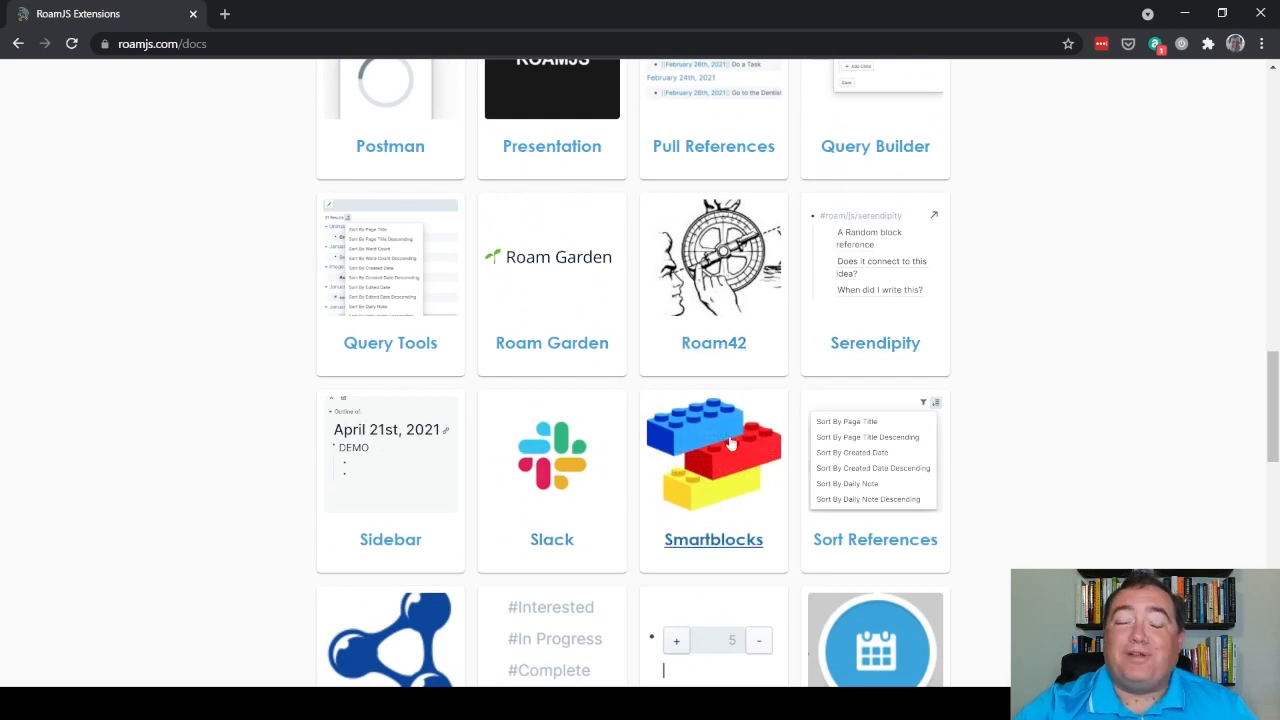
left_click(709, 345)
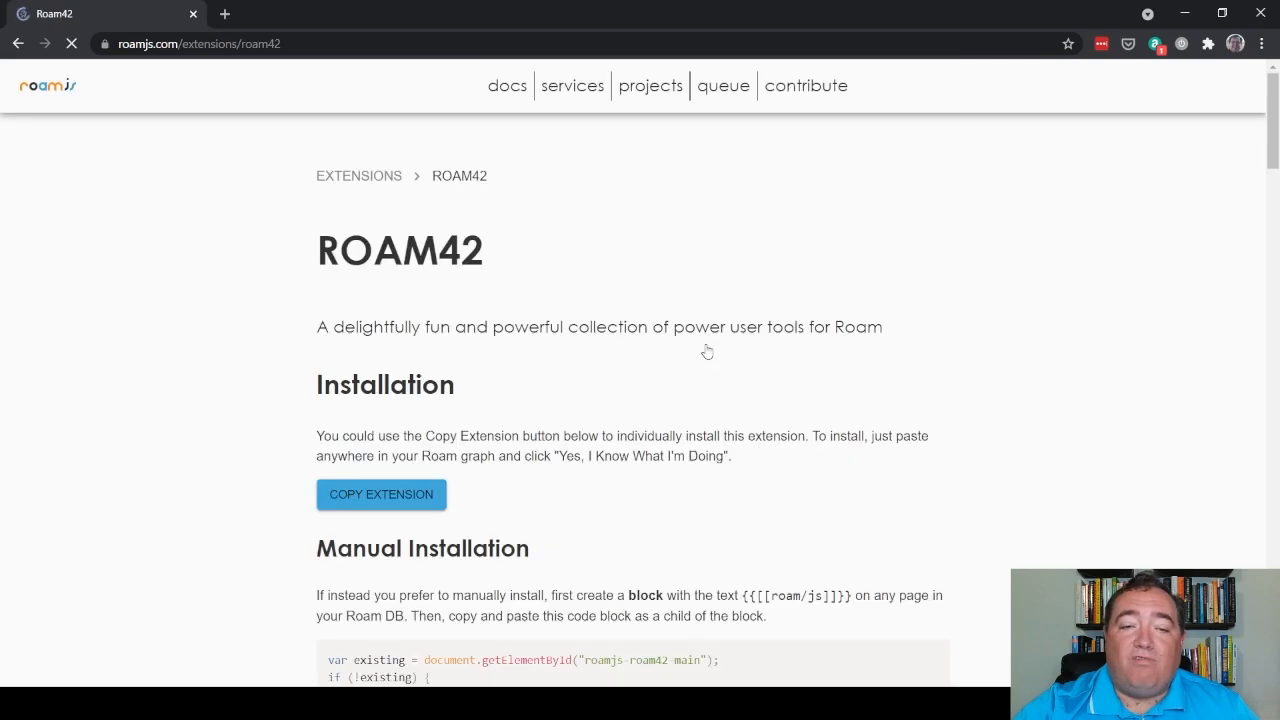
scroll(710, 330, "down", 3)
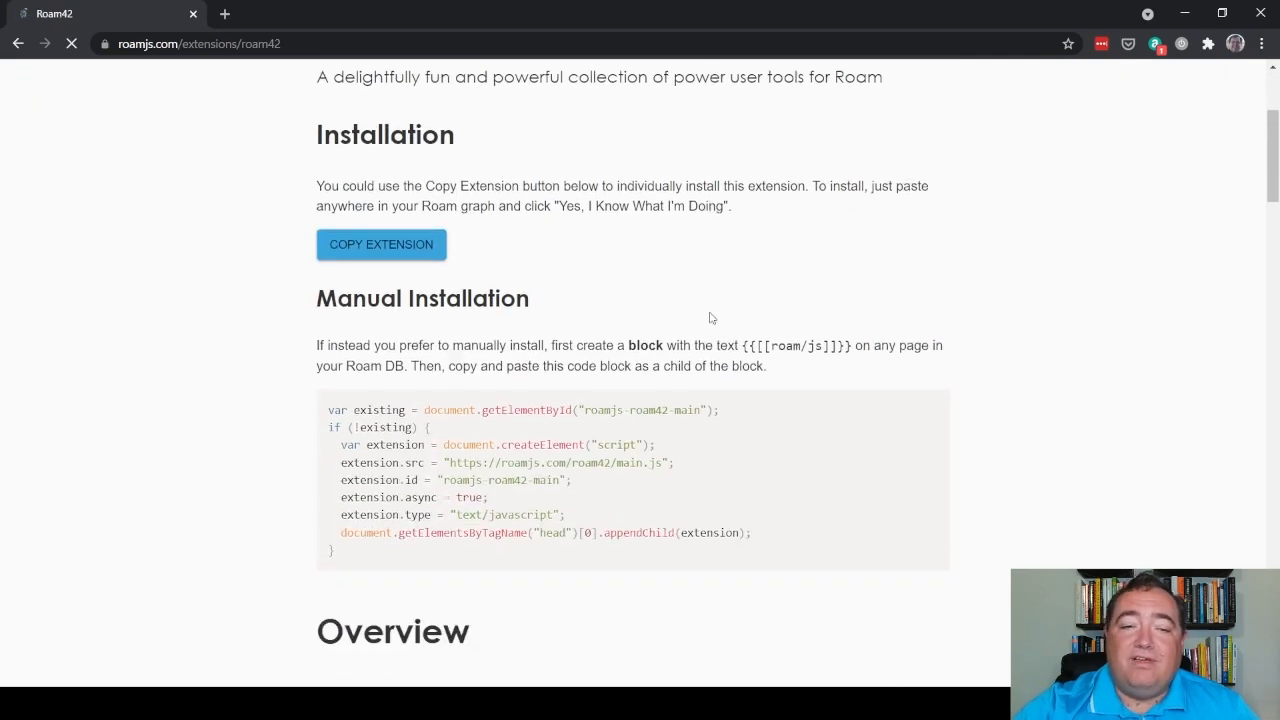
Copy the complete manual installation code from the Roam42 extension page
scroll(710, 318, "down", 12)
scroll(709, 318, "down", 3)
scroll(710, 318, "up", 15)
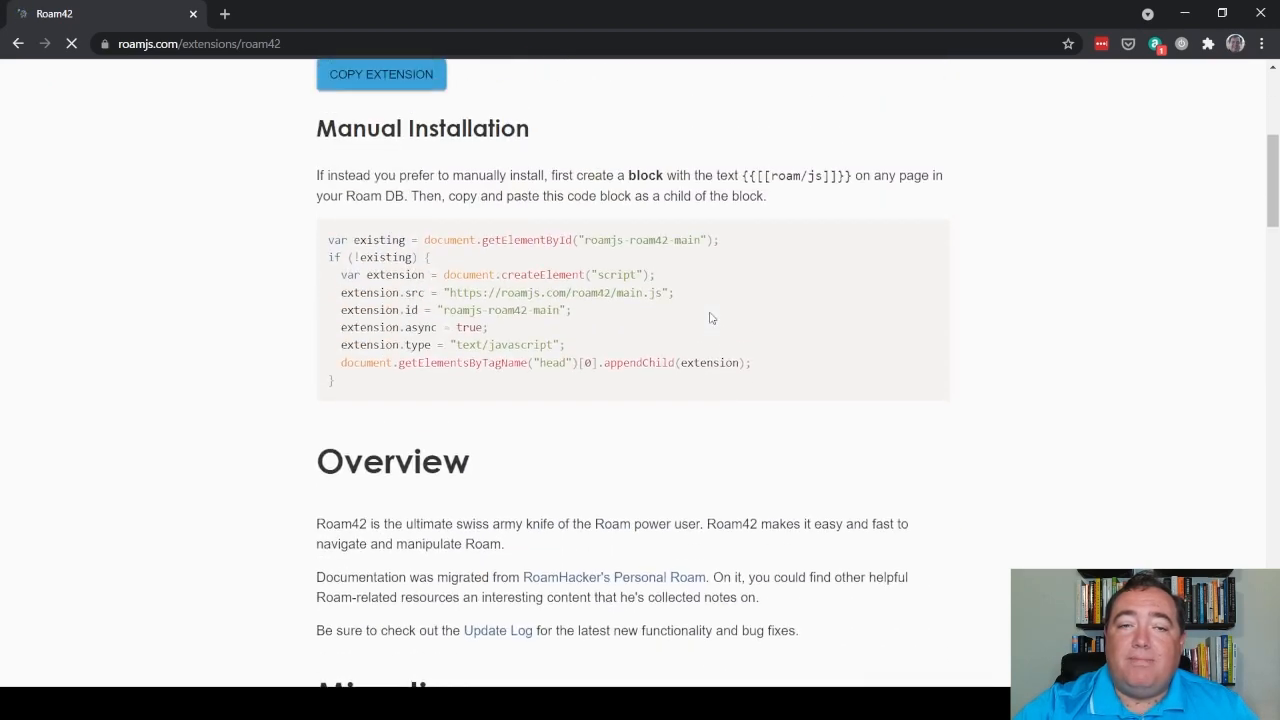
scroll(710, 318, "up", 1)
scroll(711, 320, "up", 1)
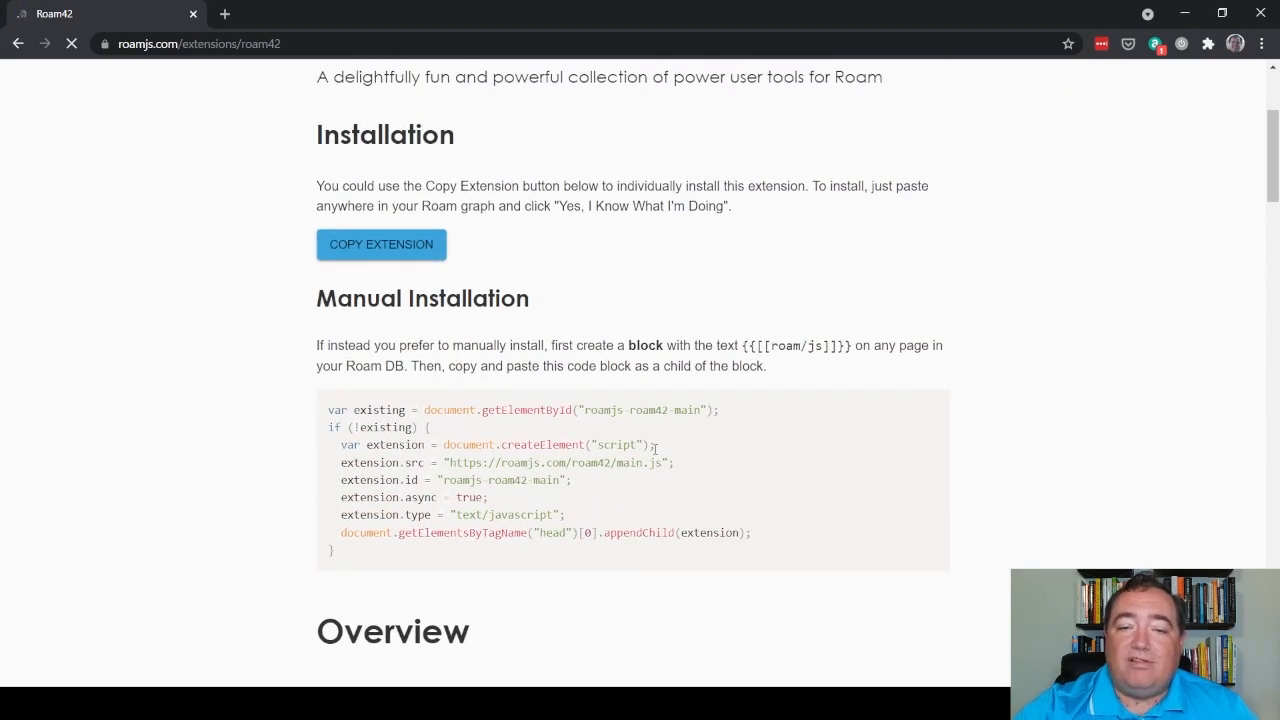
left_click_drag(357, 551, 316, 409)
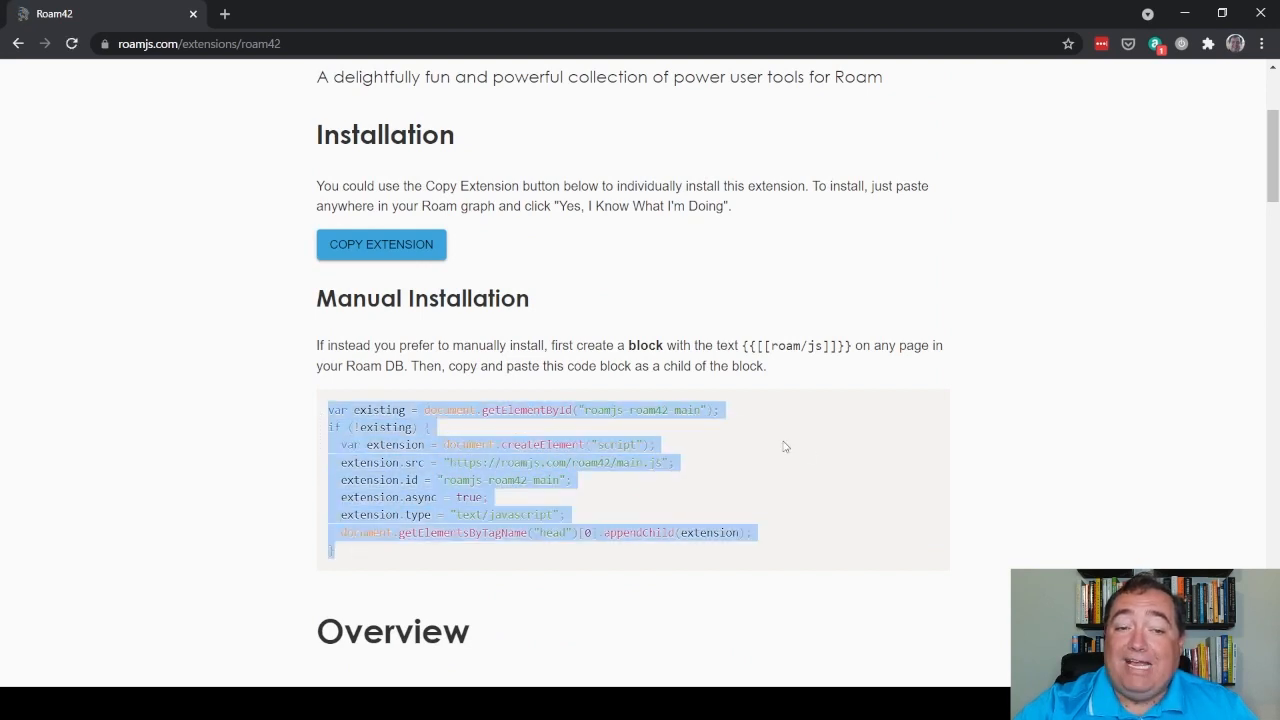
left_click(346, 556)
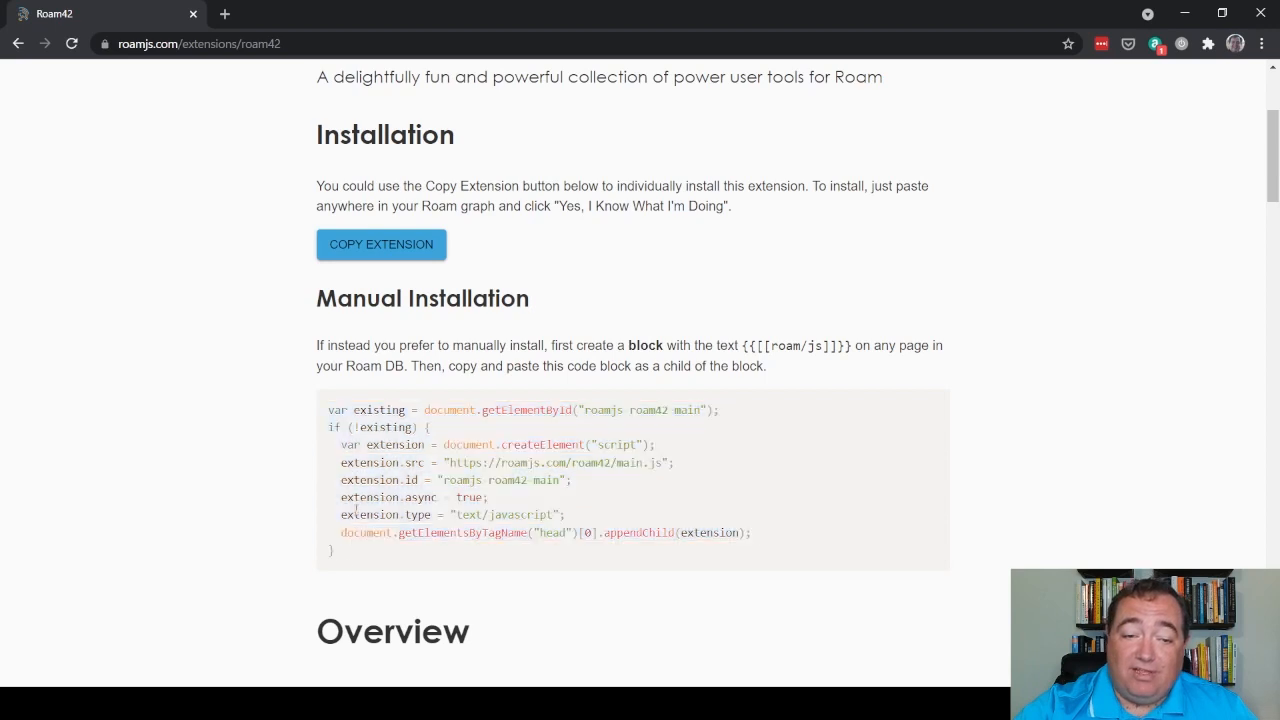
left_click_drag(363, 551, 330, 408)
key("ctrl+c")
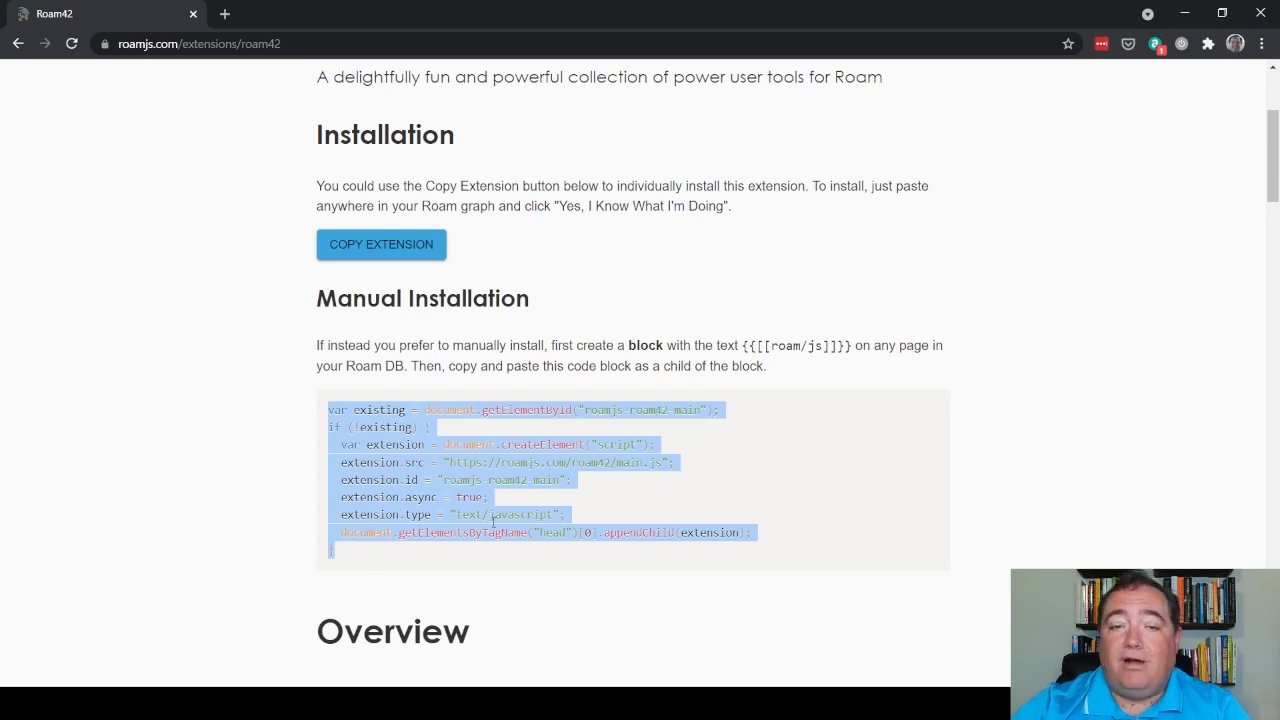
Switch to Roam Research and paste the copied code into the empty JavaScript block on the Roam42 page
left_click(210, 302)
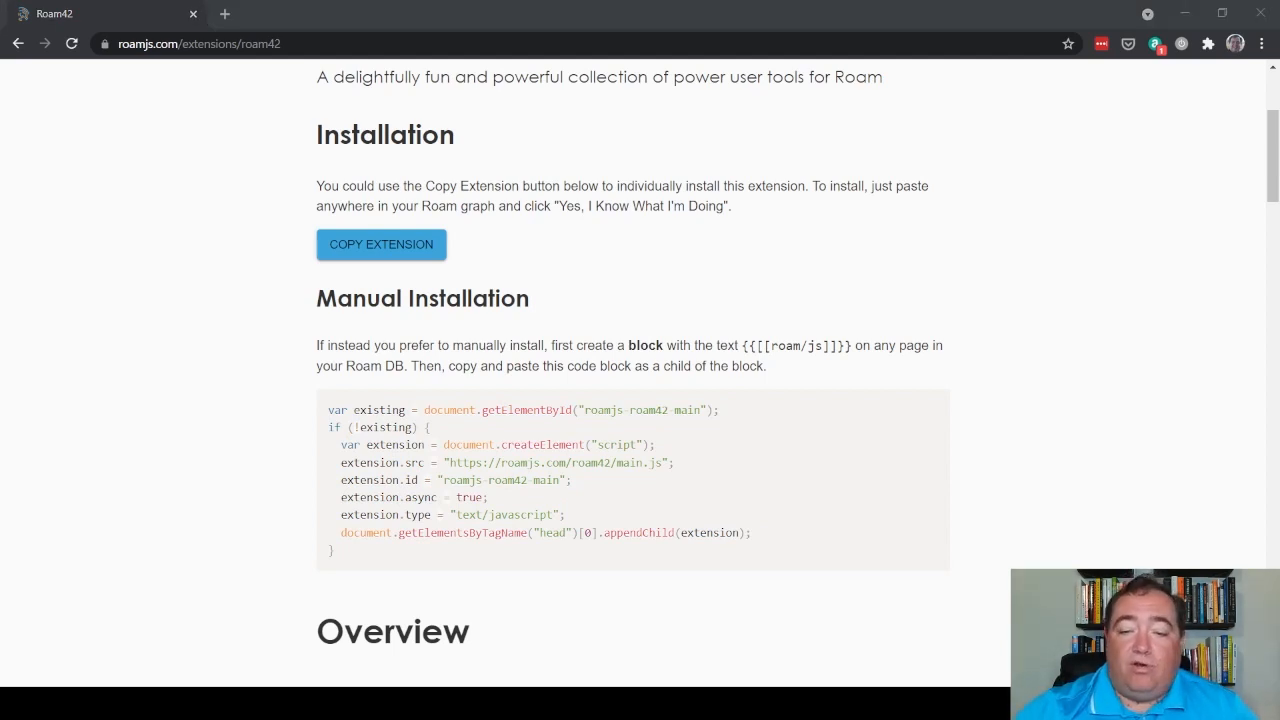
key("alt+Tab")
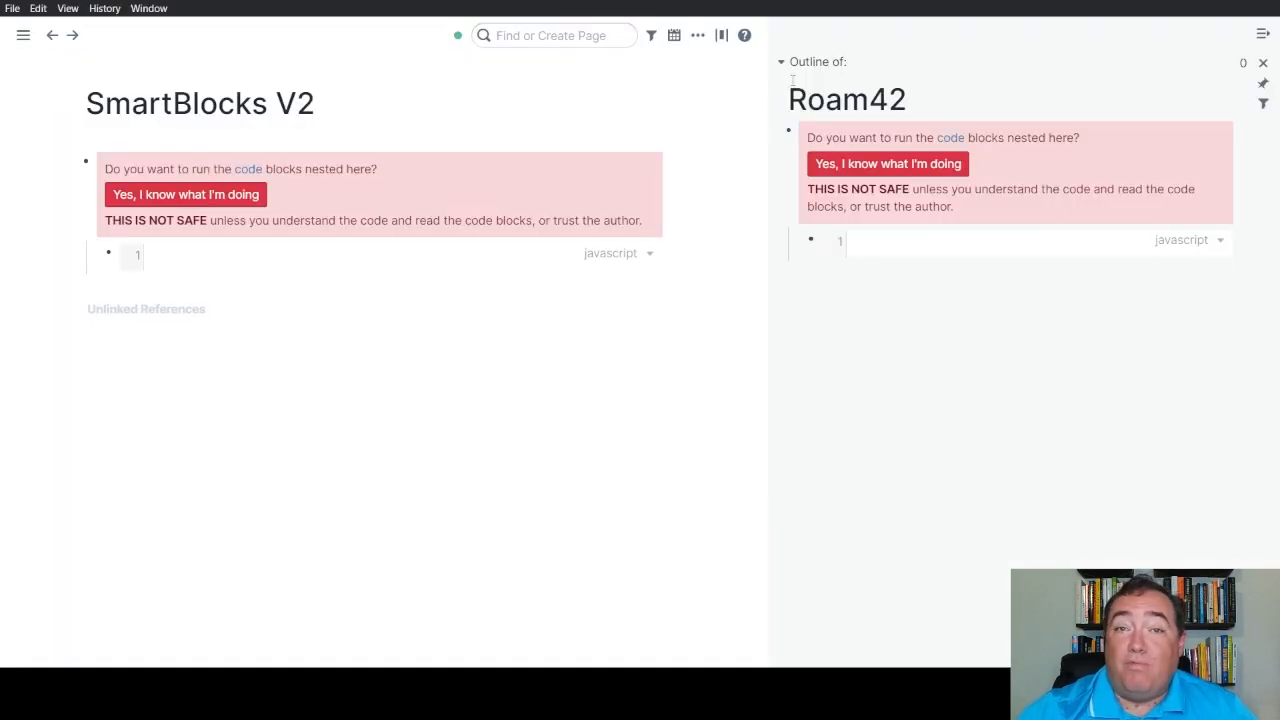
left_click(906, 242)
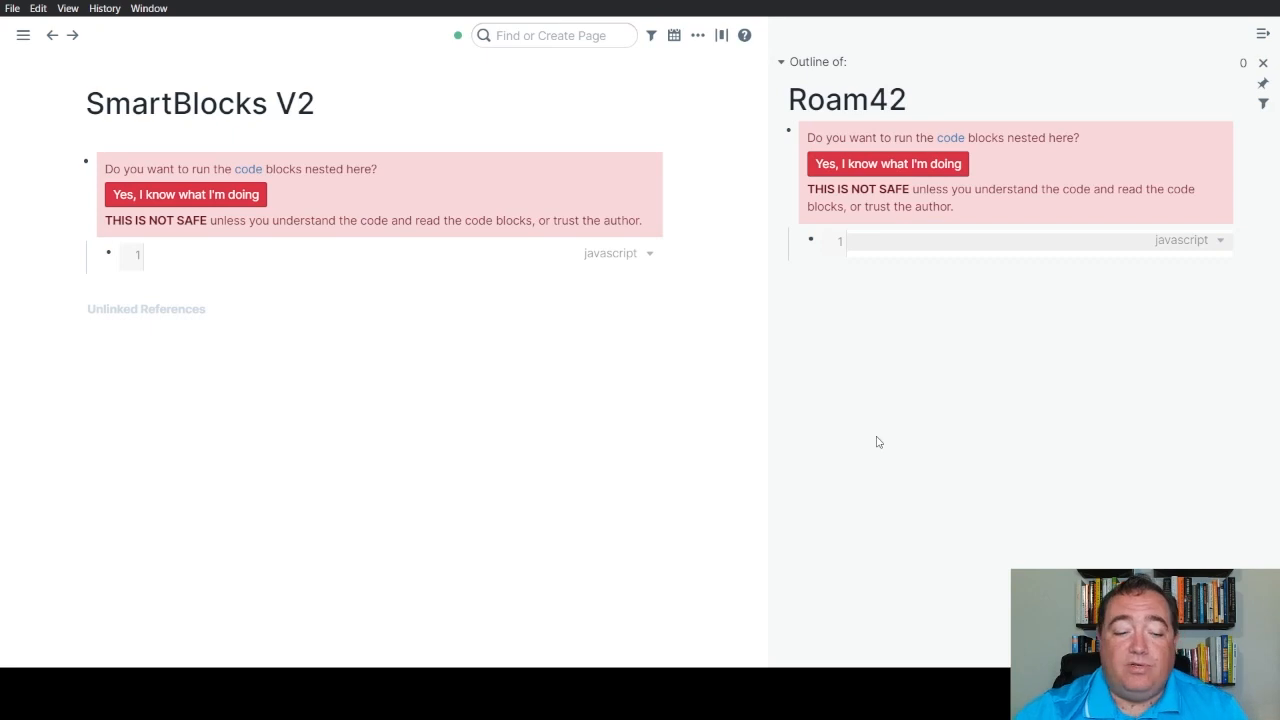
key("ctrl+v")
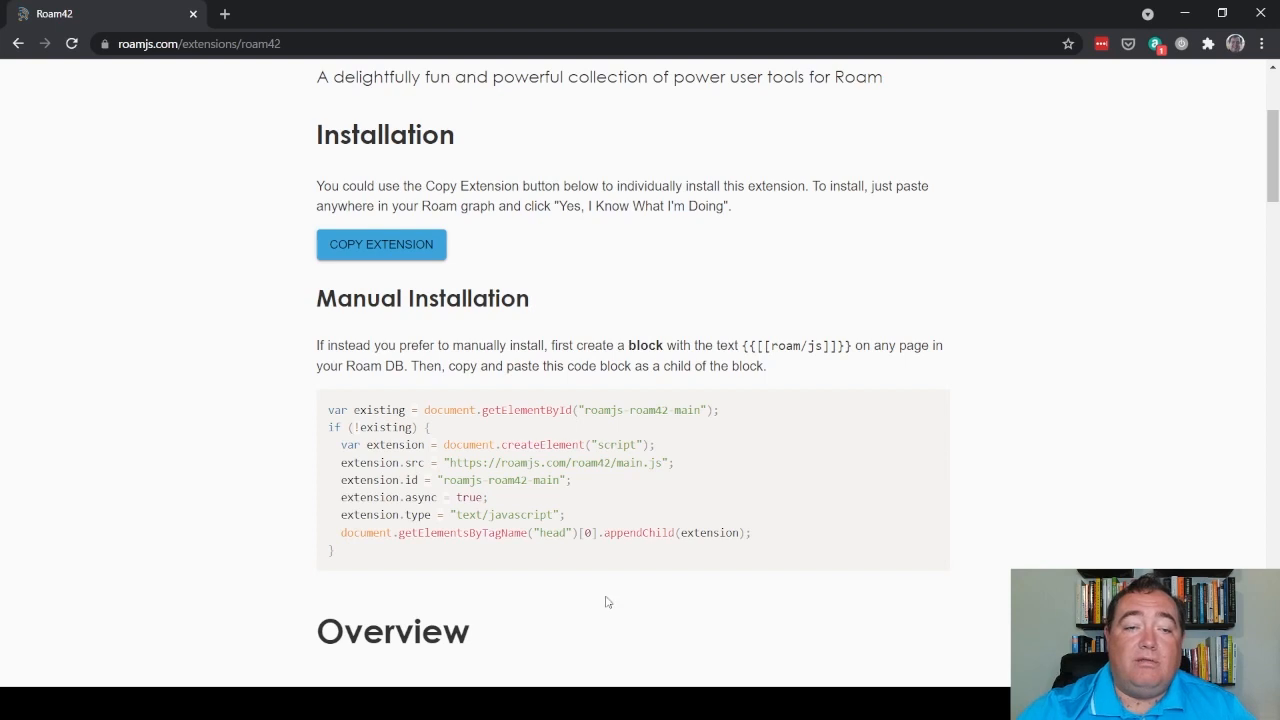
Switch to Chrome, return to the RoamJS extensions list and open the Smartblocks page at its manual installation code
scroll(637, 643, "up", 3)
key("alt+Left")
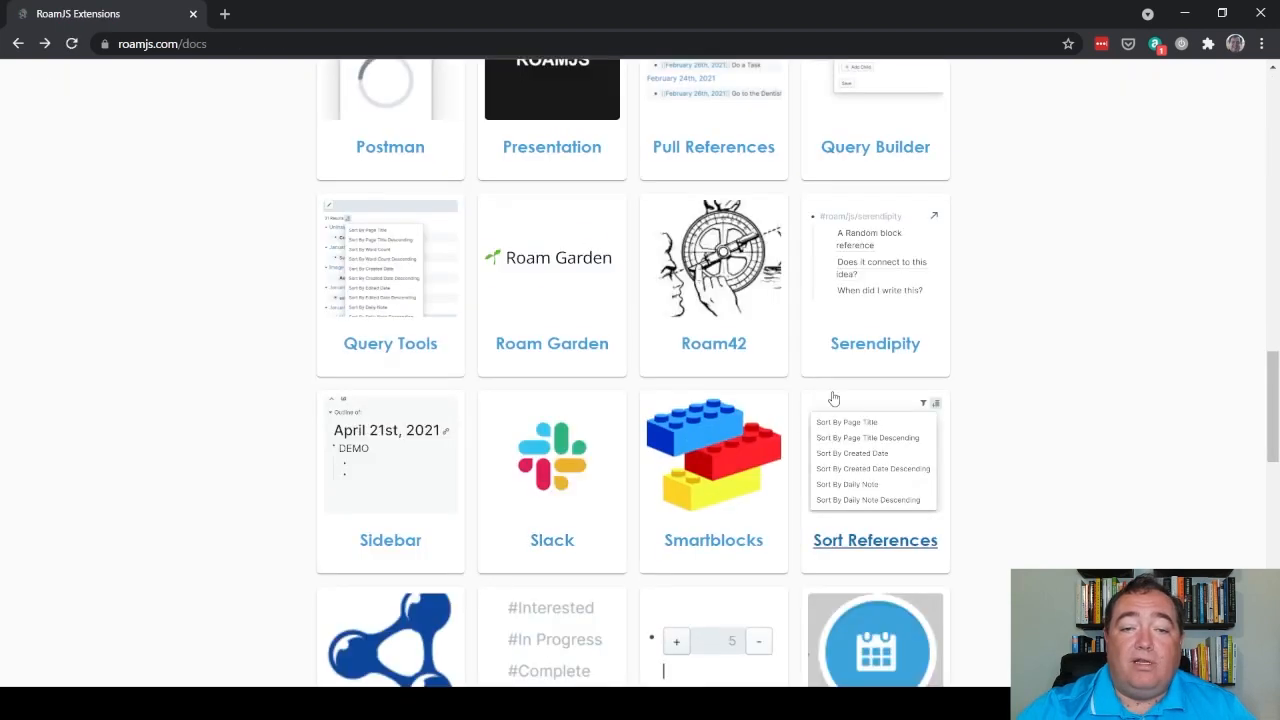
left_click(722, 535)
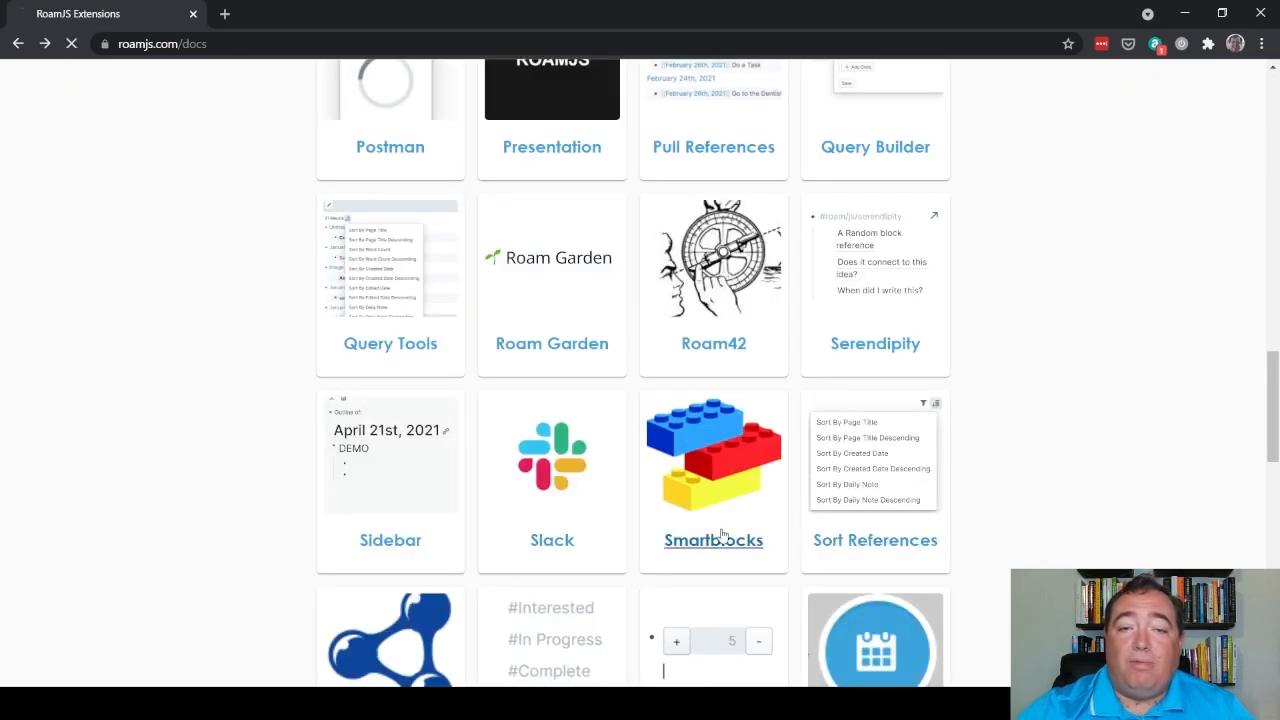
scroll(634, 420, "down", 3)
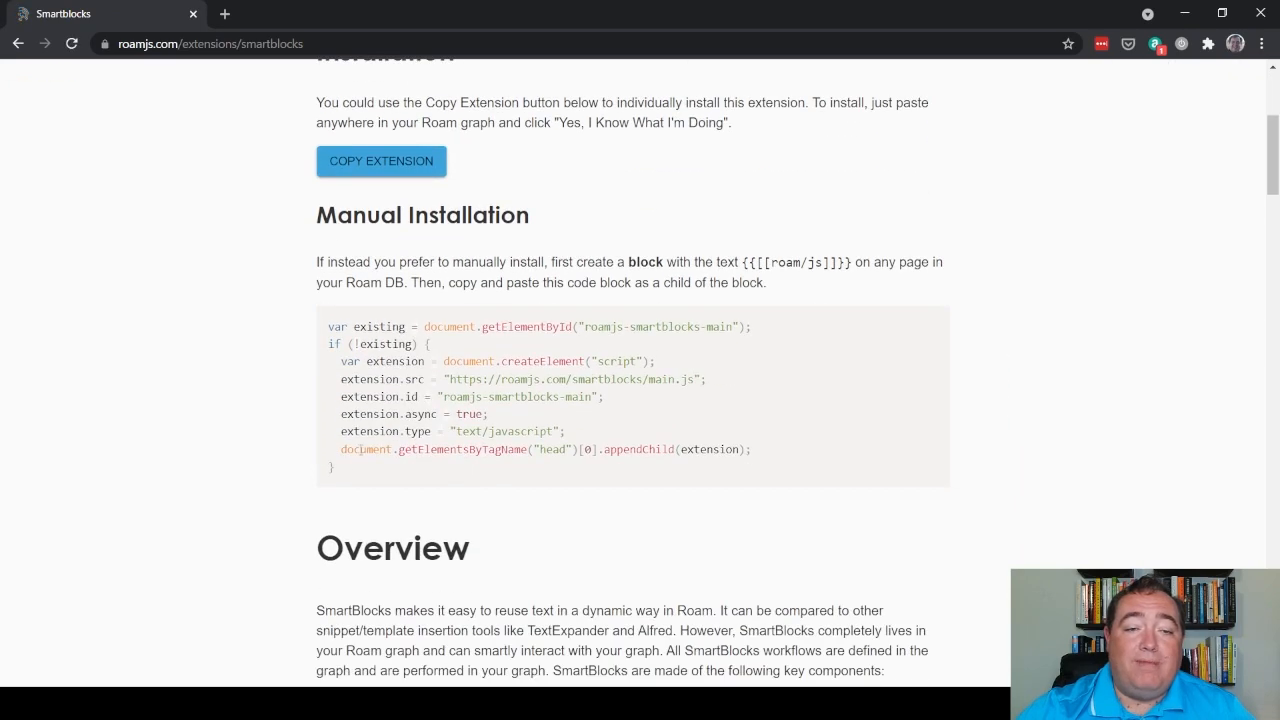
Copy the complete manual installation code from the Smartblocks extension page
scroll(589, 380, "up", 3)
scroll(599, 422, "down", 10)
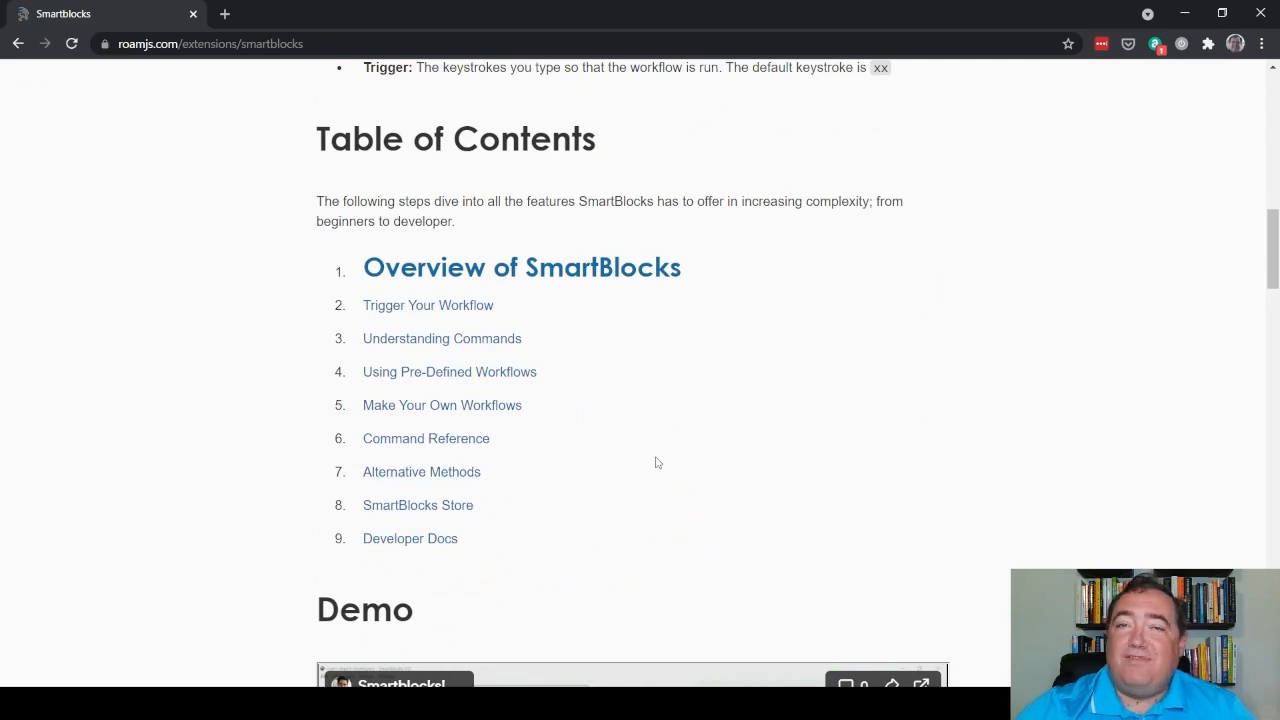
scroll(654, 463, "up", 8)
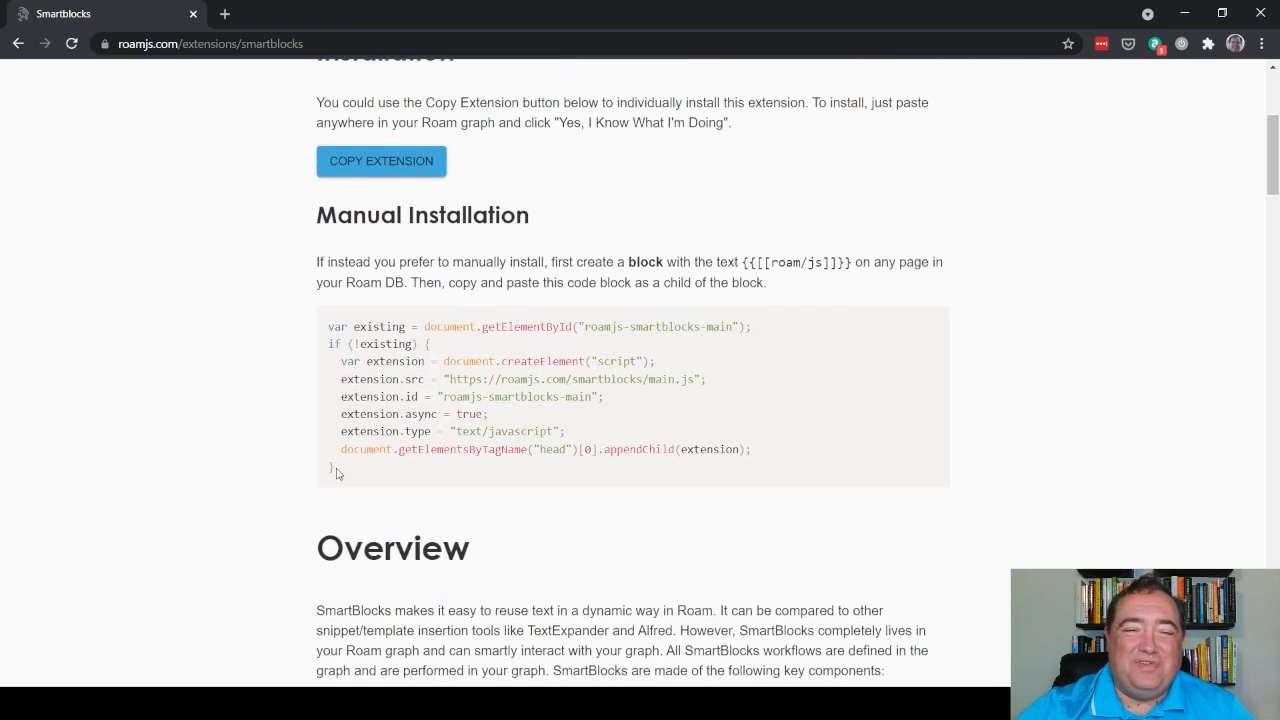
left_click_drag(358, 470, 332, 328)
key("ctrl+c")
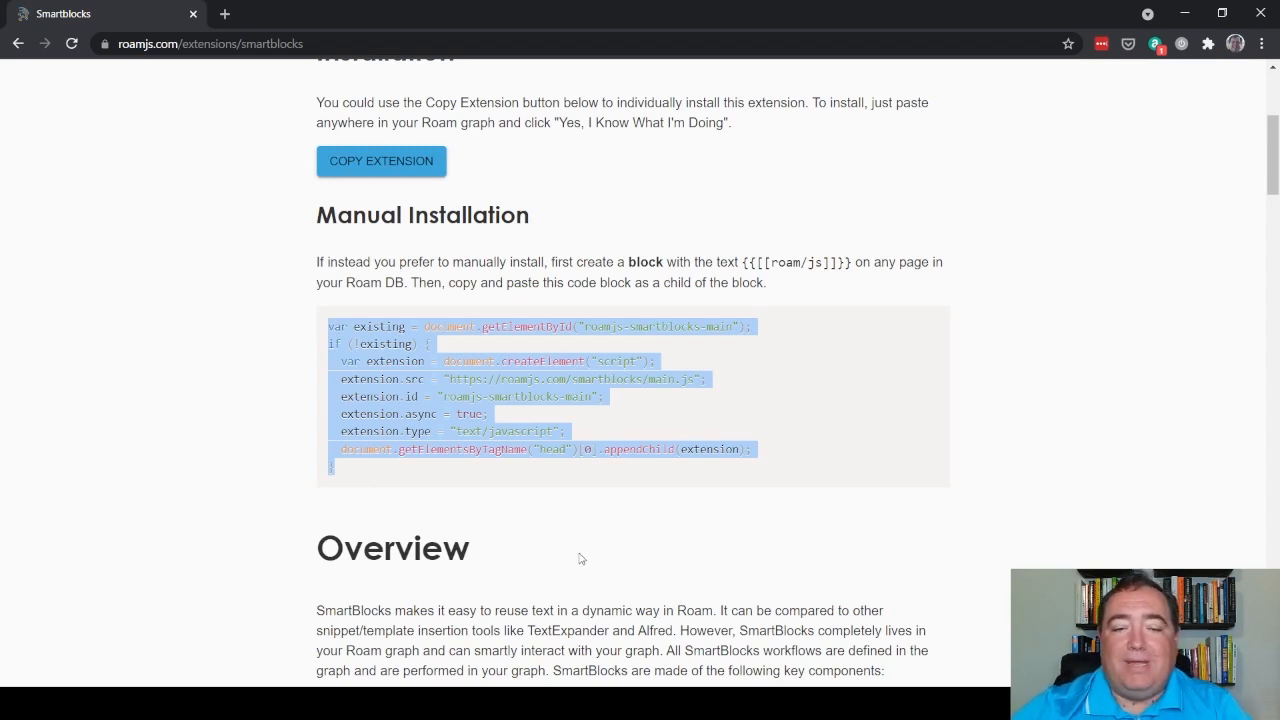
Switch to Roam Research and paste the copied code into the empty JavaScript block on the SmartBlocks V2 page
left_click(669, 657)
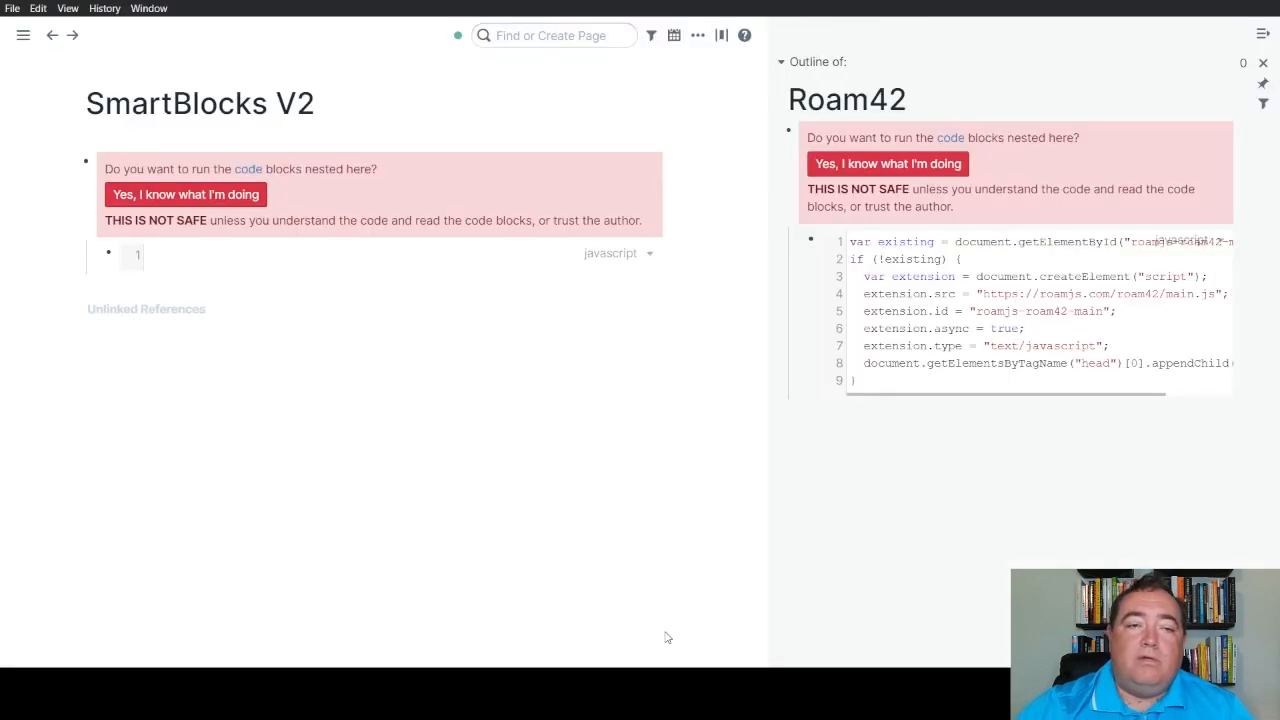
left_click(230, 255)
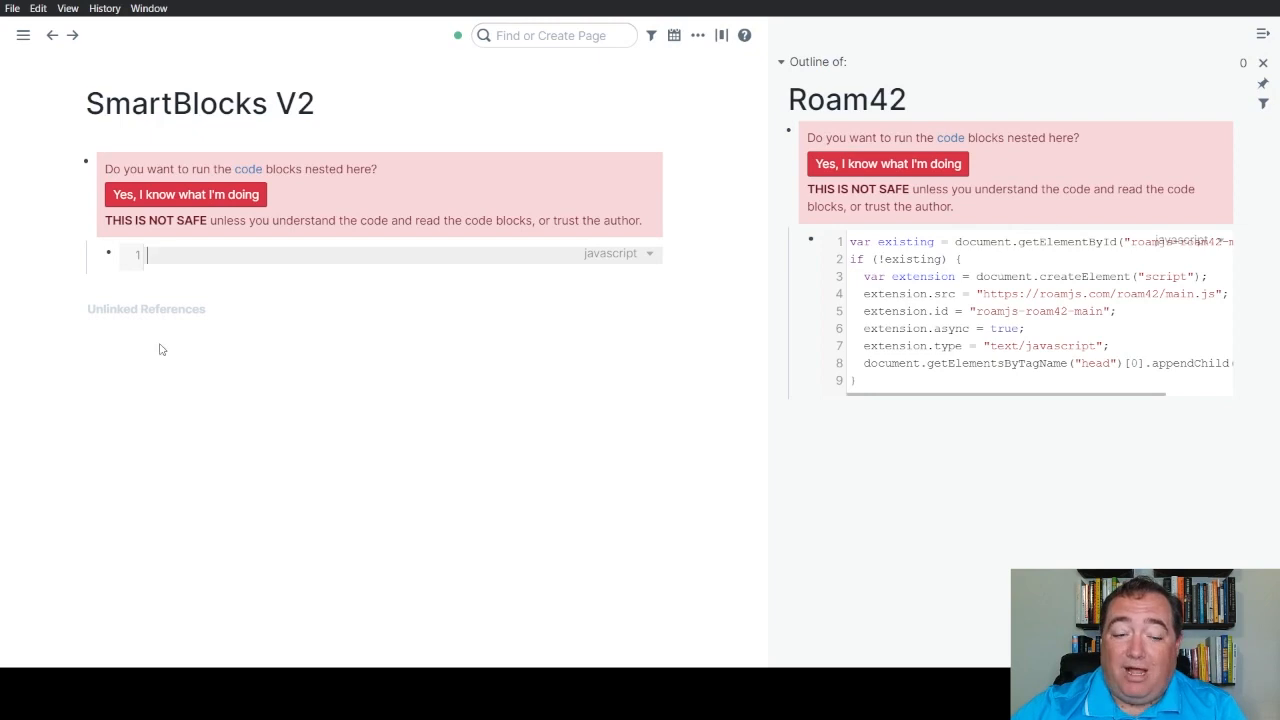
key("ctrl+v")
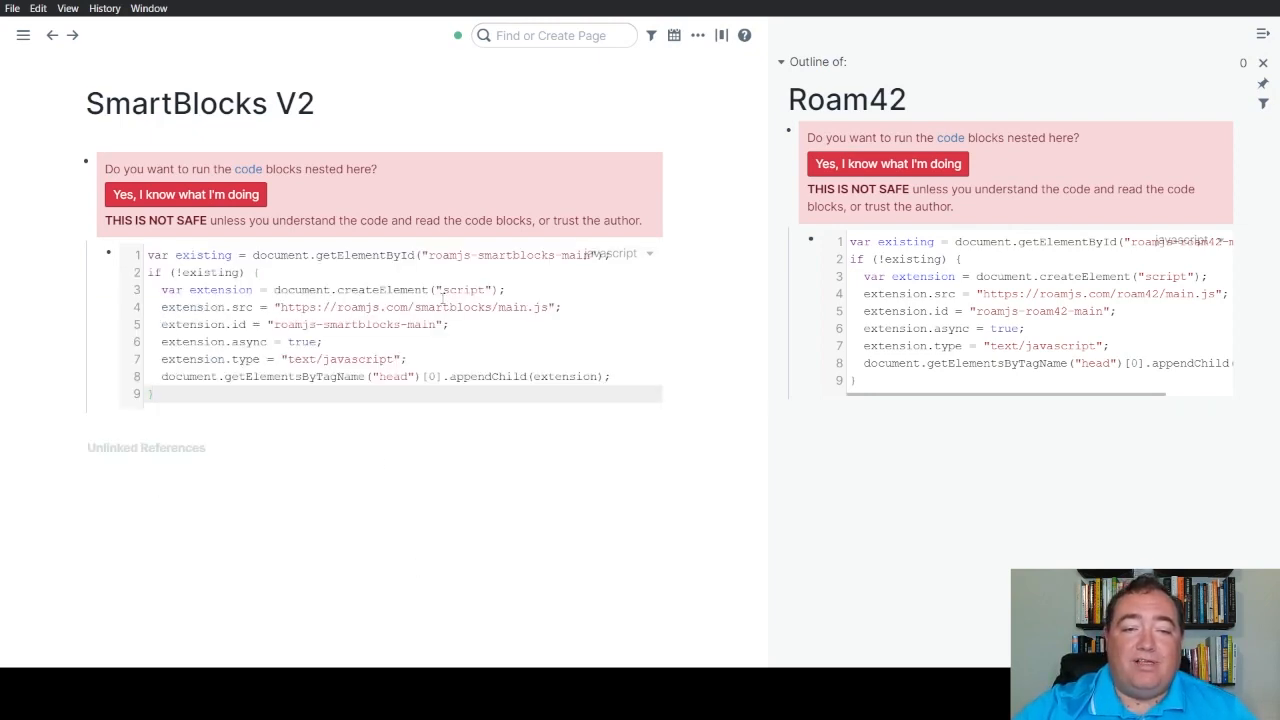
Compare the extension.src lines of both code blocks by highlighting smartblocks in one and roam42 in the other
left_click(442, 292)
double_click(447, 308)
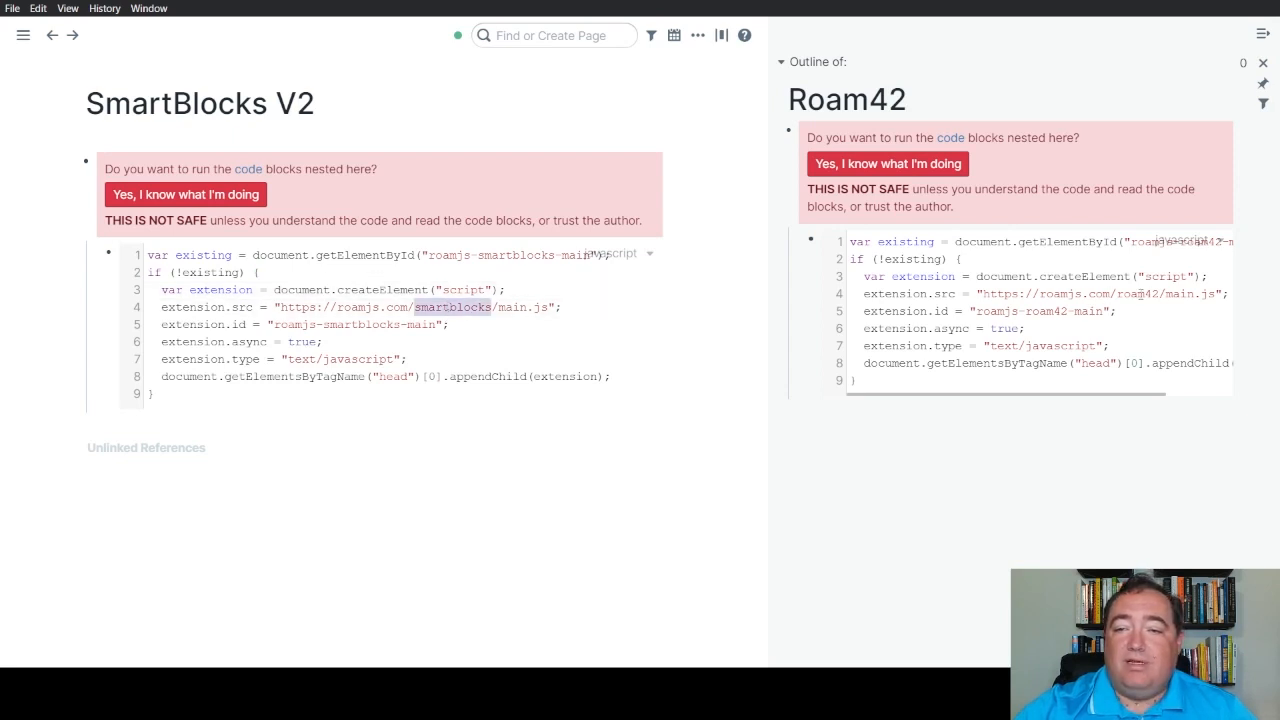
double_click(1140, 294)
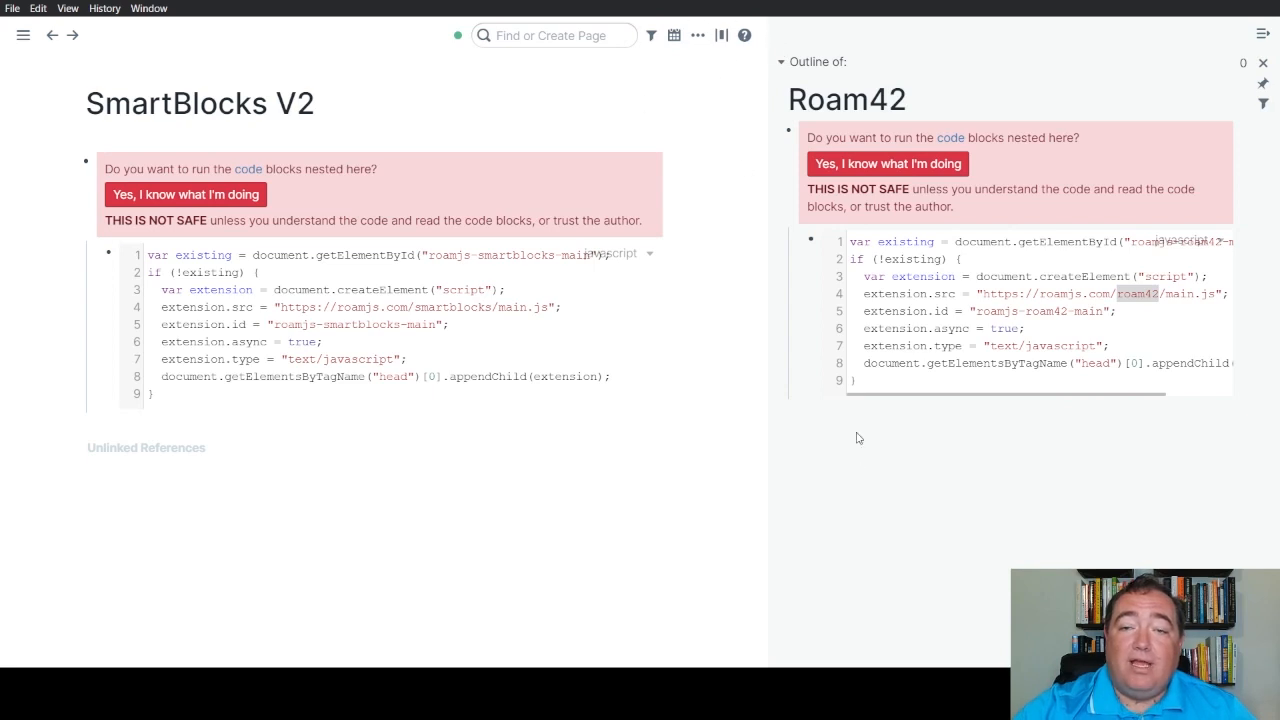
Allow the nested code on the Roam42 page to run, and check the options in the Roam42 menu
left_click(873, 171)
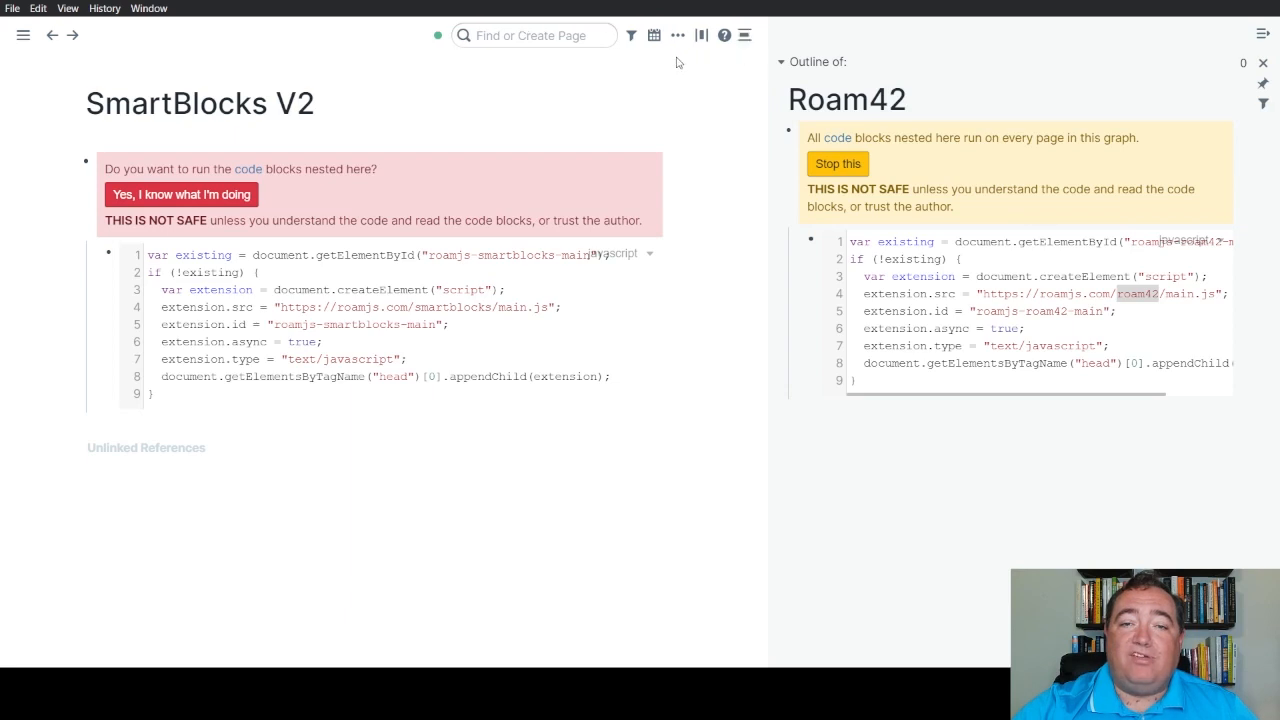
left_click(746, 38)
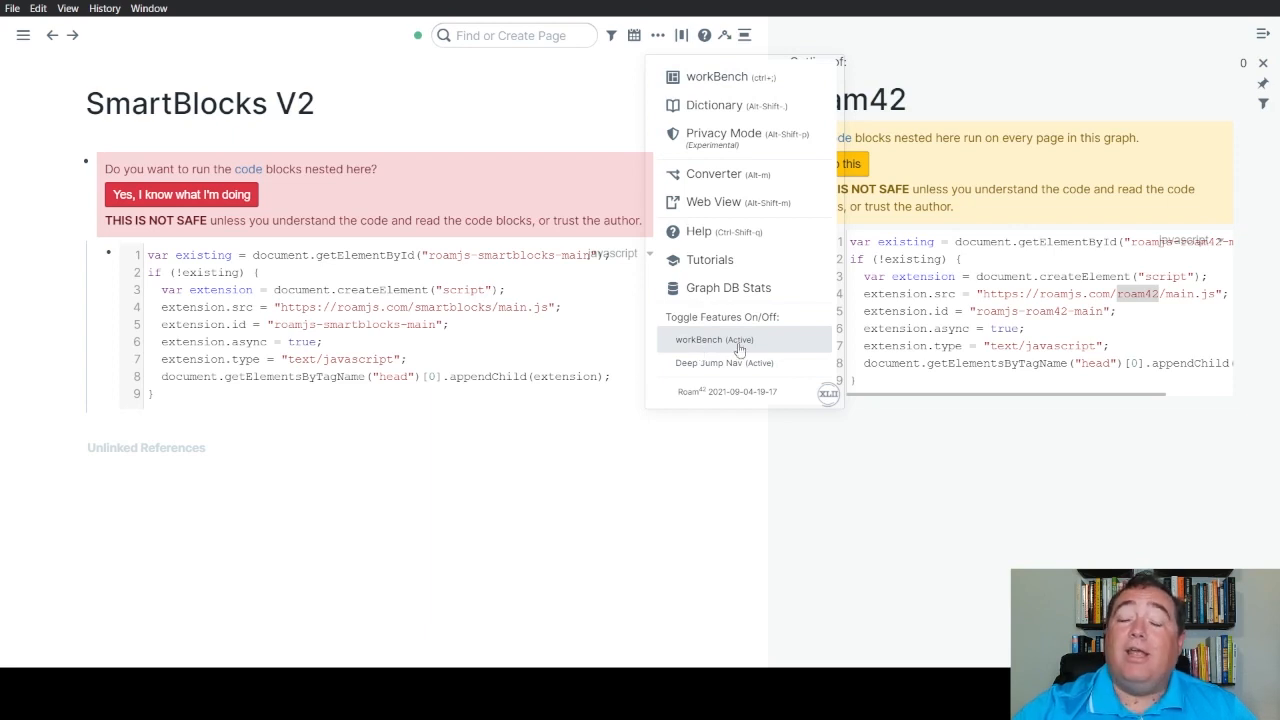
left_click(663, 500)
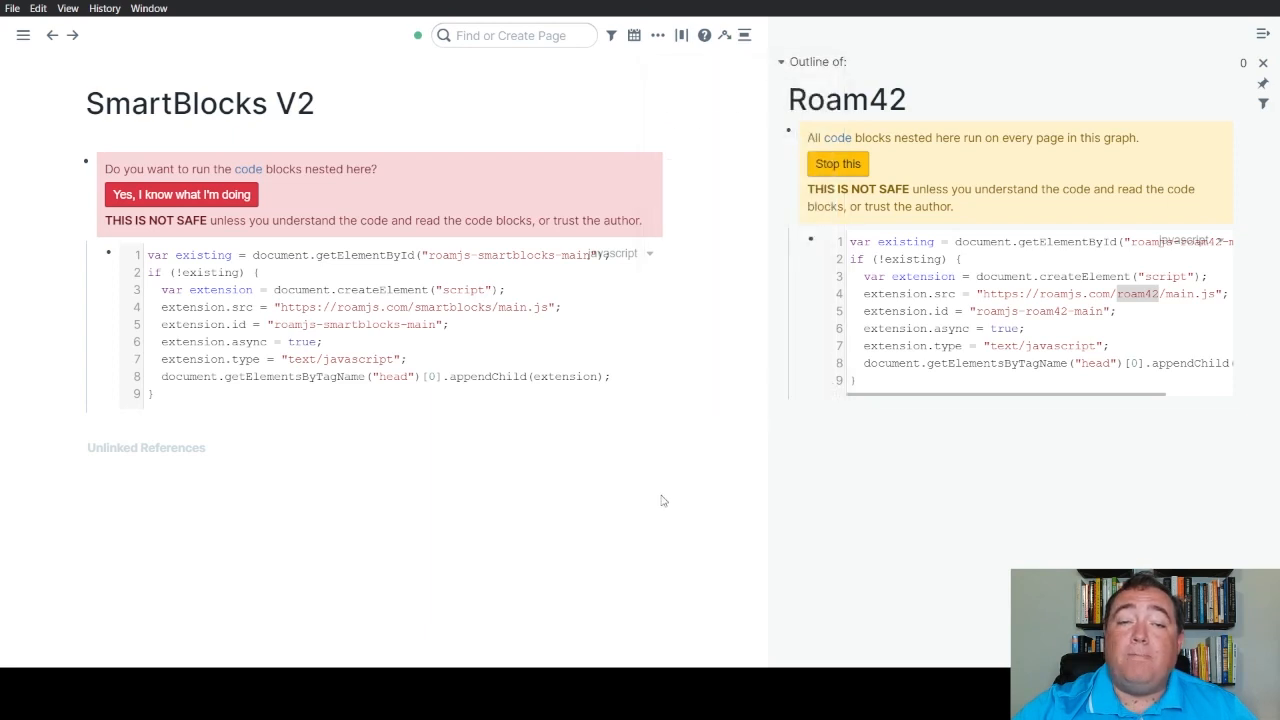
Allow the nested code on the SmartBlocks V2 page to run, leaving its roam/js block unedited
left_click(182, 194)
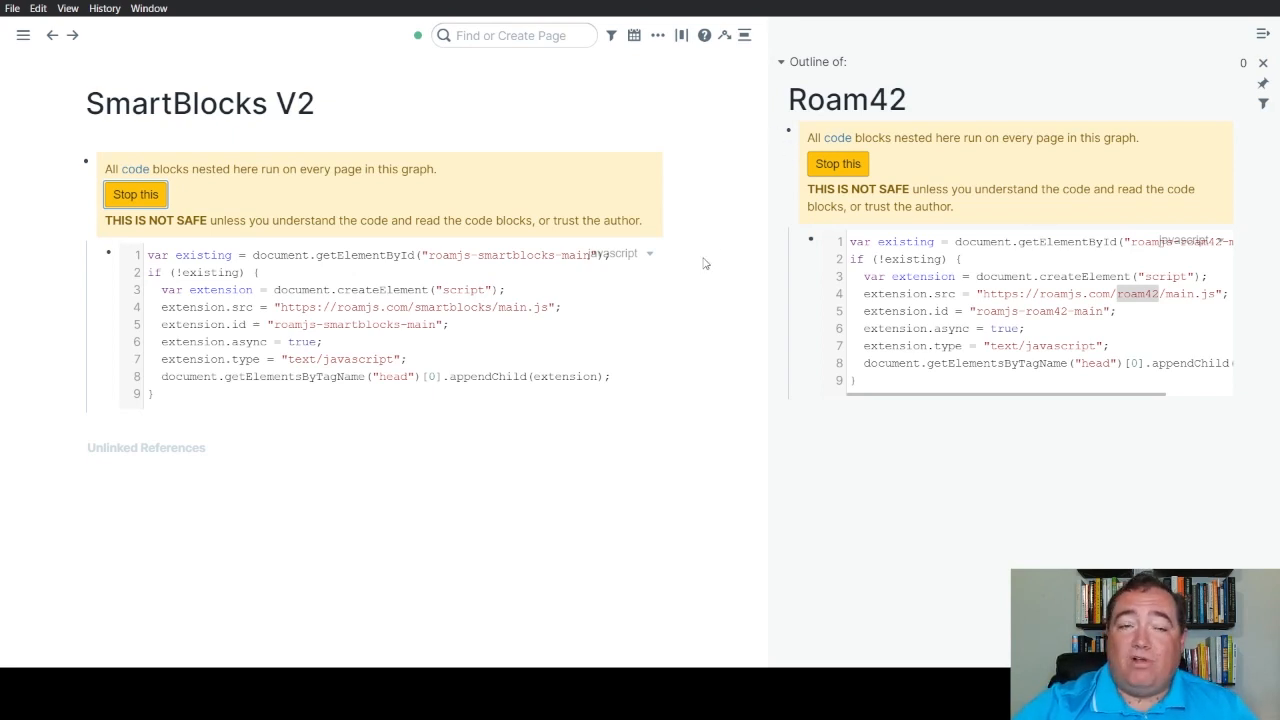
left_click(404, 193)
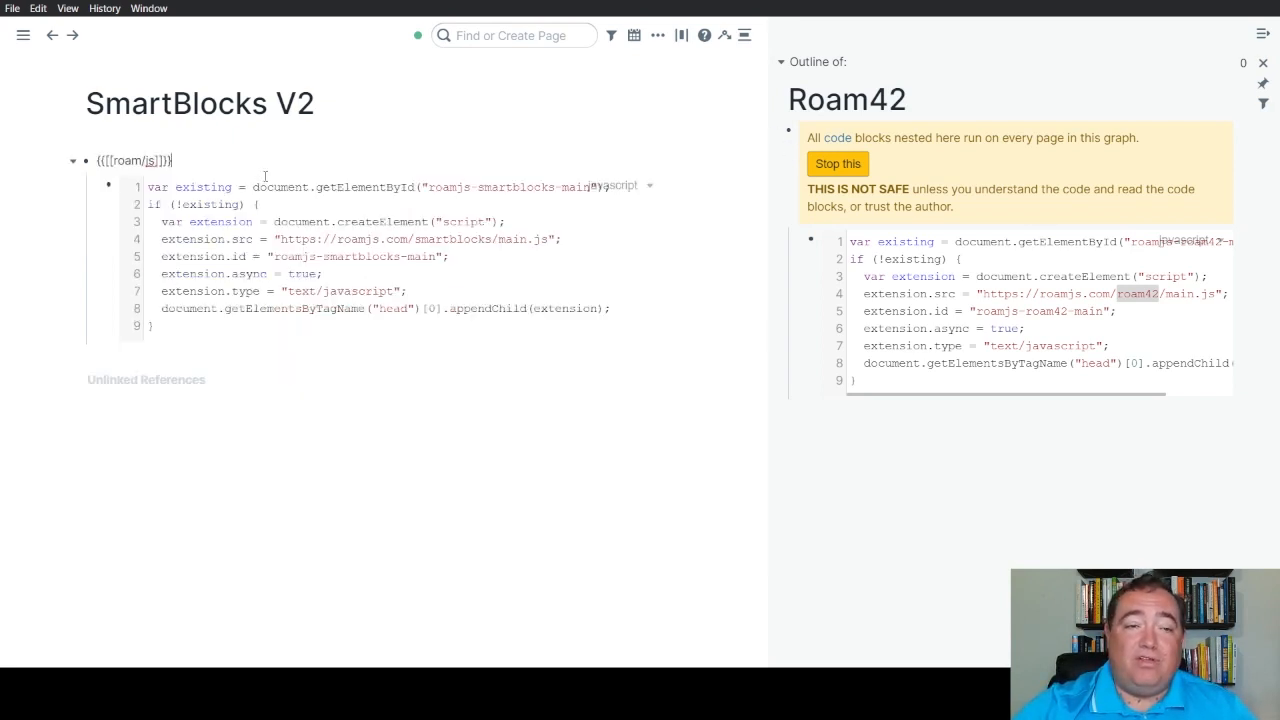
left_click(476, 478)
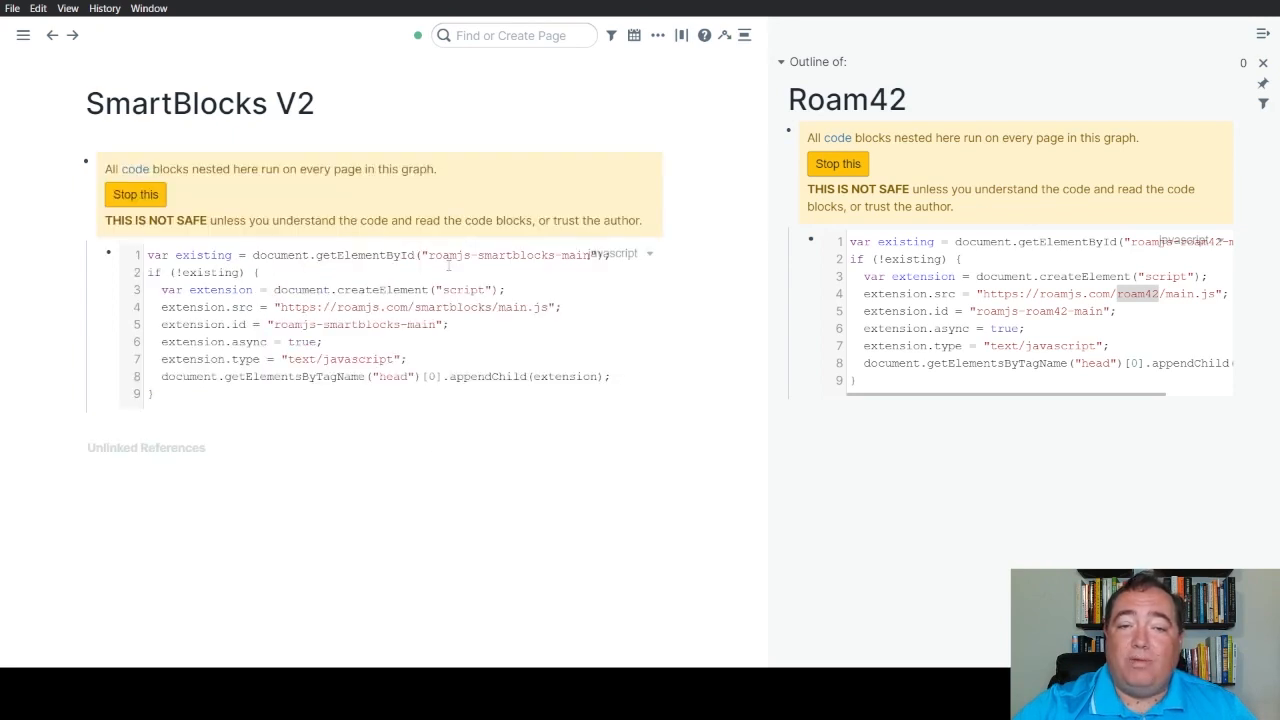